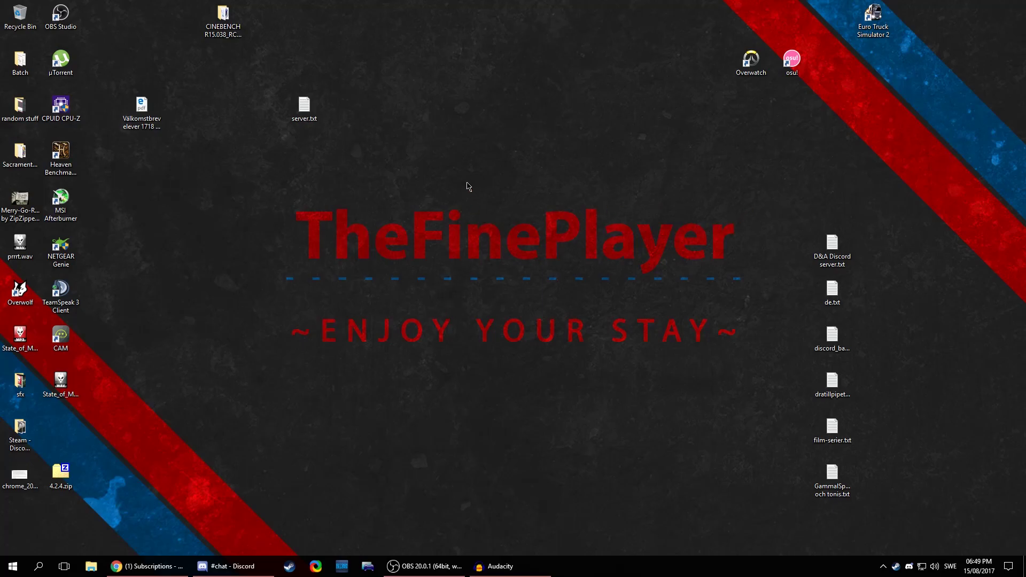
Move the Euro Truck Simulator 2 shortcut from the top-right corner to the desktop centre and refresh the desktop
{"action": "left_click_drag", "start_coordinate": [368, 184], "coordinate": [634, 265]}
{"action": "left_click_drag", "start_coordinate": [629, 165], "coordinate": [347, 209]}
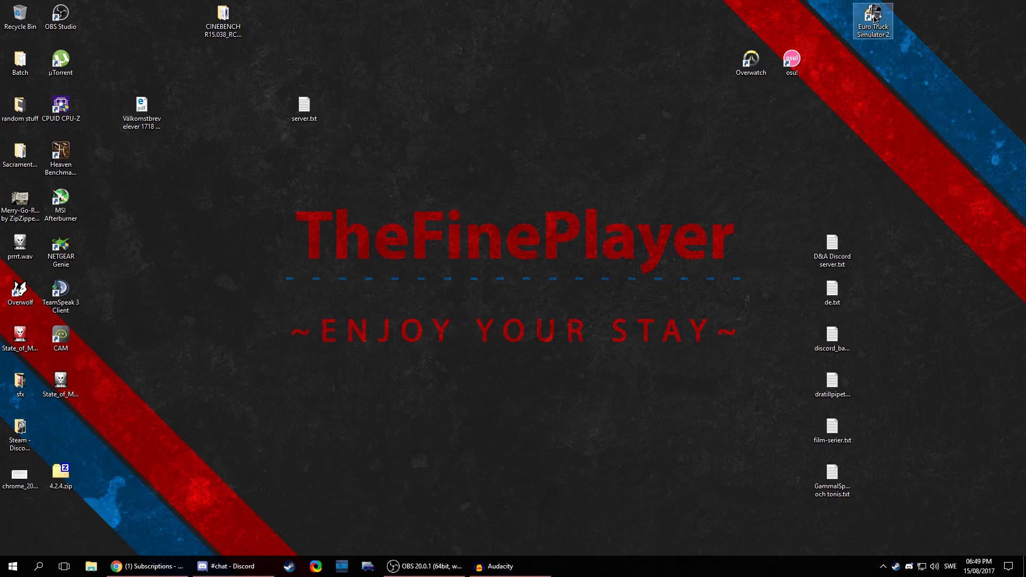
{"action": "left_click_drag", "start_coordinate": [871, 18], "coordinate": [507, 158]}
{"action": "right_click", "coordinate": [434, 227]}
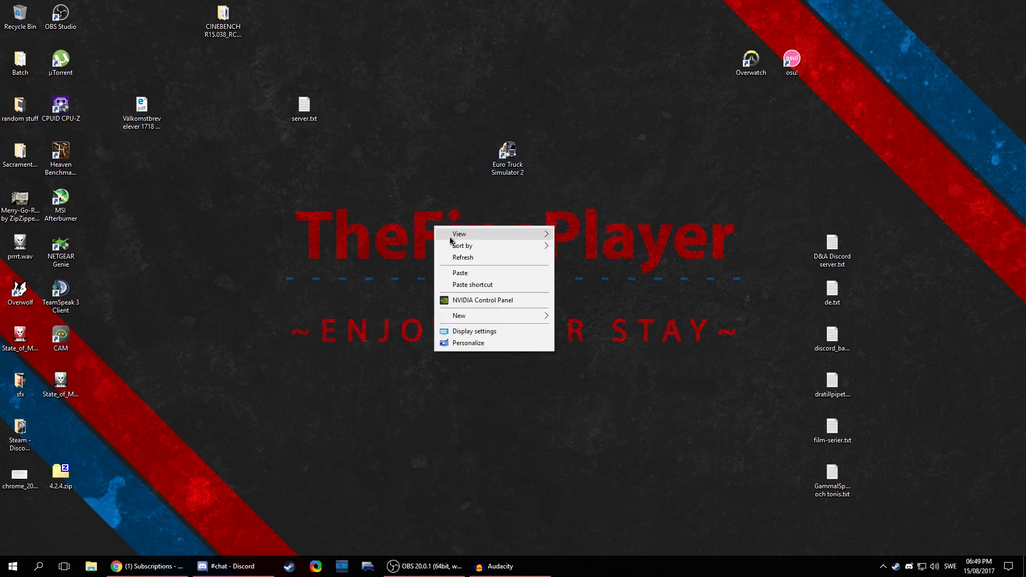
{"action": "left_click", "coordinate": [465, 256]}
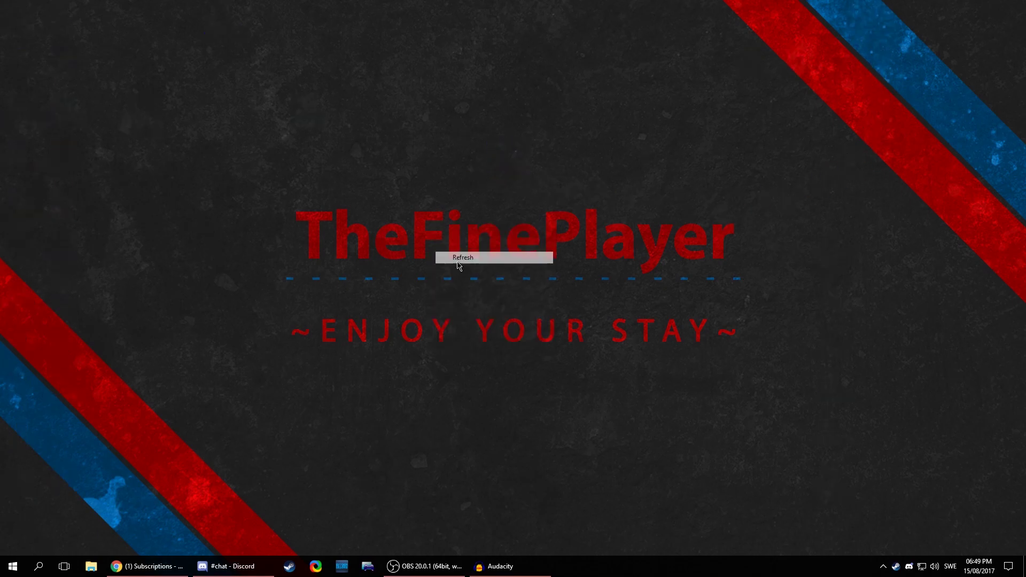
Open truckersmp.com in a new Chrome tab
{"action": "left_click", "coordinate": [152, 563]}
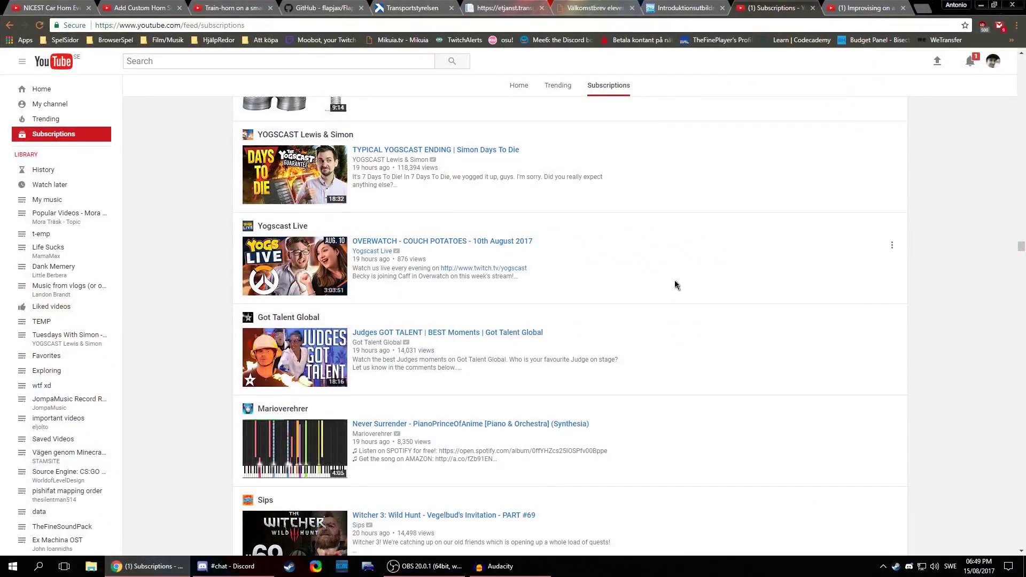
{"action": "left_click", "coordinate": [923, 8]}
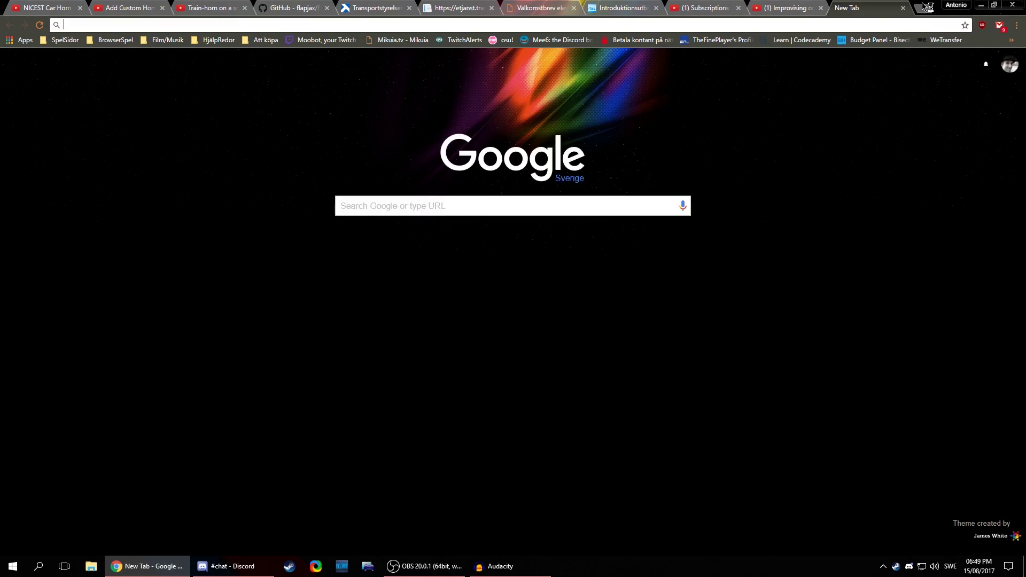
{"action": "type", "text": "truckersmp.com"}
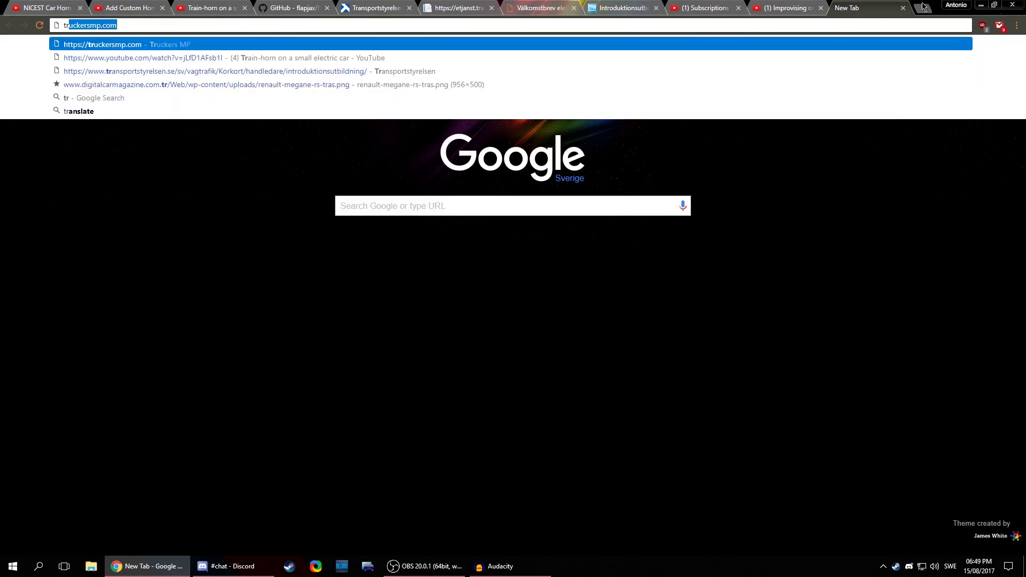
{"action": "key", "text": "Return"}
{"action": "mouse_move", "coordinate": [679, 90]}
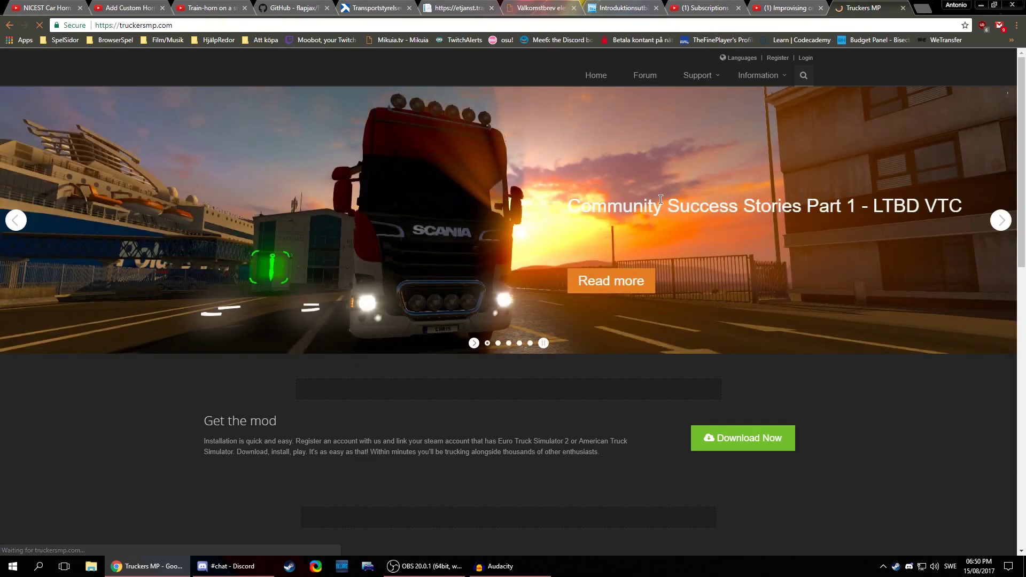
Sign in to the TruckersMP site and scroll down the page
{"action": "left_click", "coordinate": [806, 58]}
{"action": "key", "text": "super"}
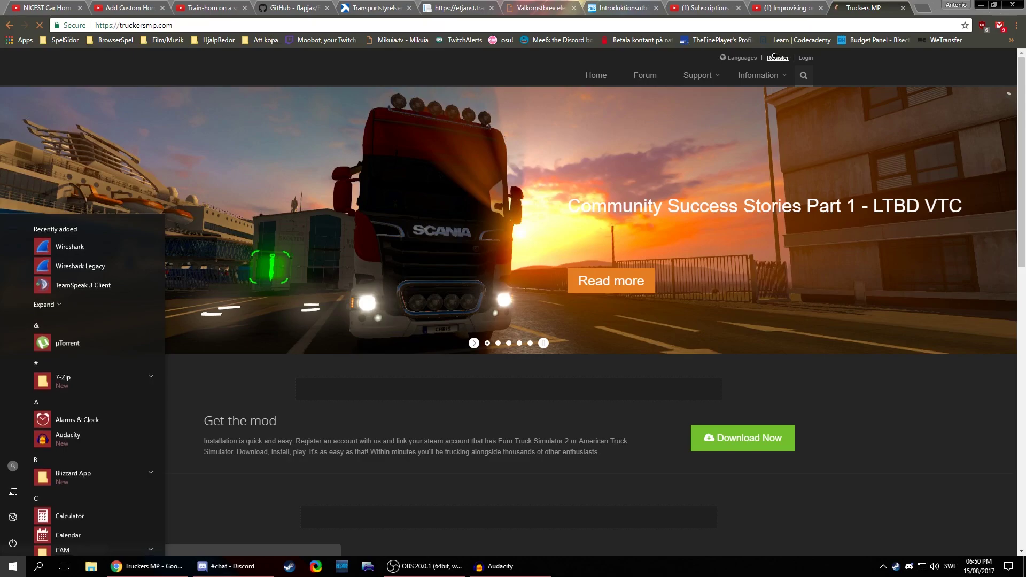
{"action": "left_click", "coordinate": [517, 167]}
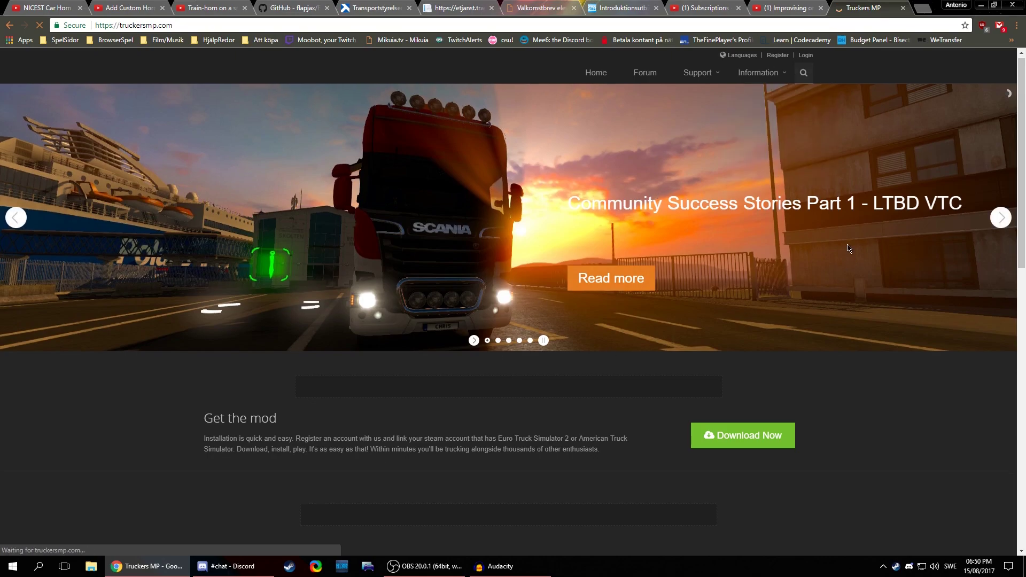
{"action": "scroll", "coordinate": [849, 248], "scroll_direction": "down", "scroll_amount": 5}
Go to the TruckersMP download page to bring up the Game Rules
{"action": "left_click", "coordinate": [736, 182]}
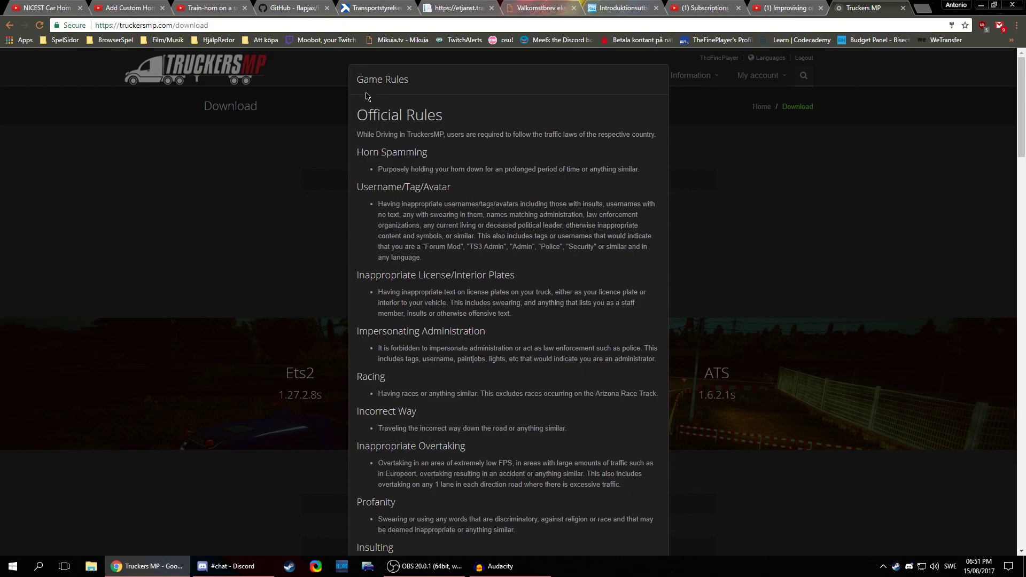
{"action": "left_click_drag", "start_coordinate": [350, 123], "coordinate": [507, 267]}
{"action": "left_click", "coordinate": [508, 269]}
{"action": "left_click_drag", "start_coordinate": [357, 79], "coordinate": [398, 80]}
{"action": "left_click", "coordinate": [398, 81]}
Read through the Game Rules and submit the acknowledgement
{"action": "scroll", "coordinate": [503, 238], "scroll_direction": "down", "scroll_amount": 20}
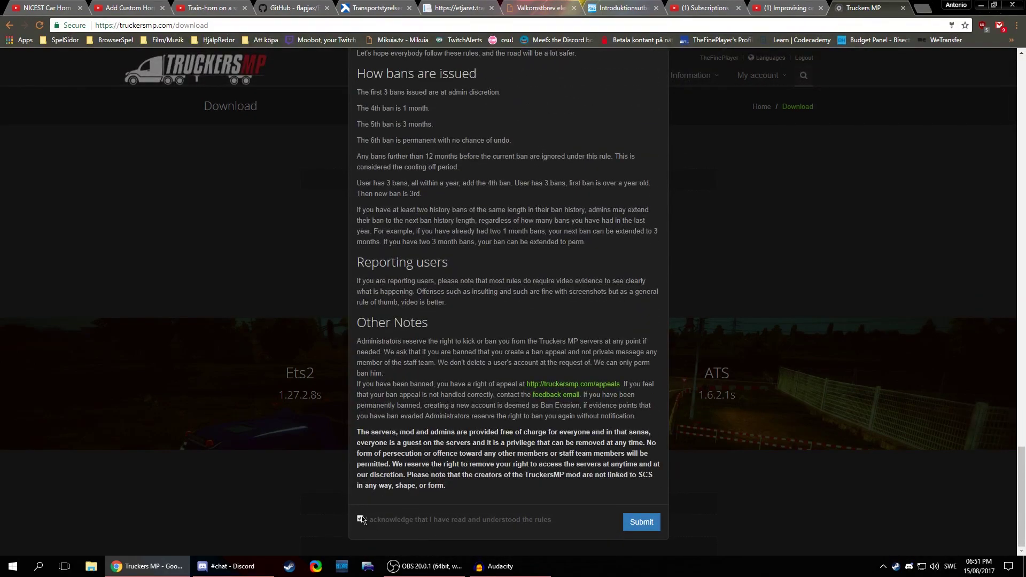
{"action": "scroll", "coordinate": [516, 263], "scroll_direction": "up", "scroll_amount": 20}
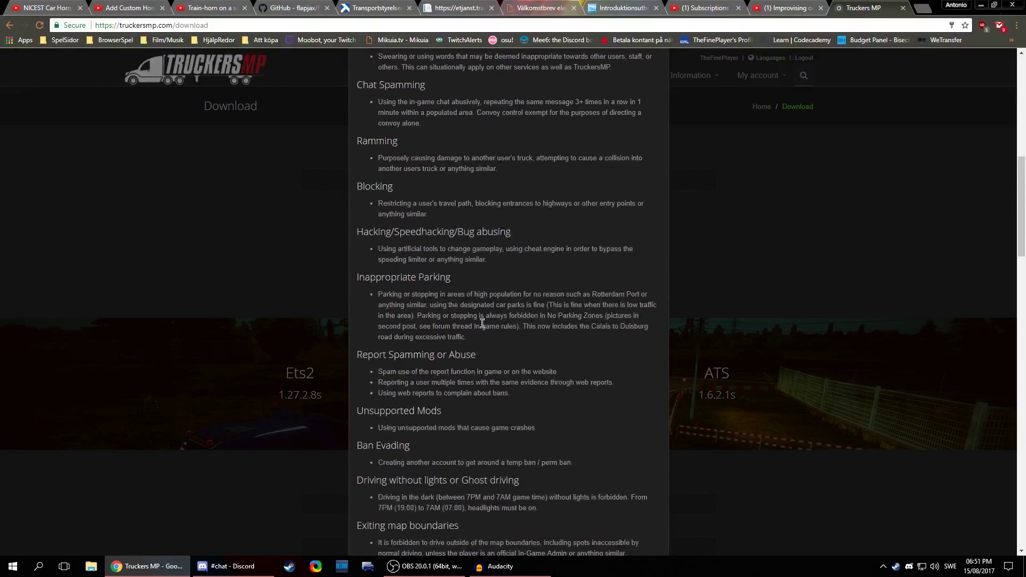
{"action": "scroll", "coordinate": [466, 298], "scroll_direction": "down", "scroll_amount": 20}
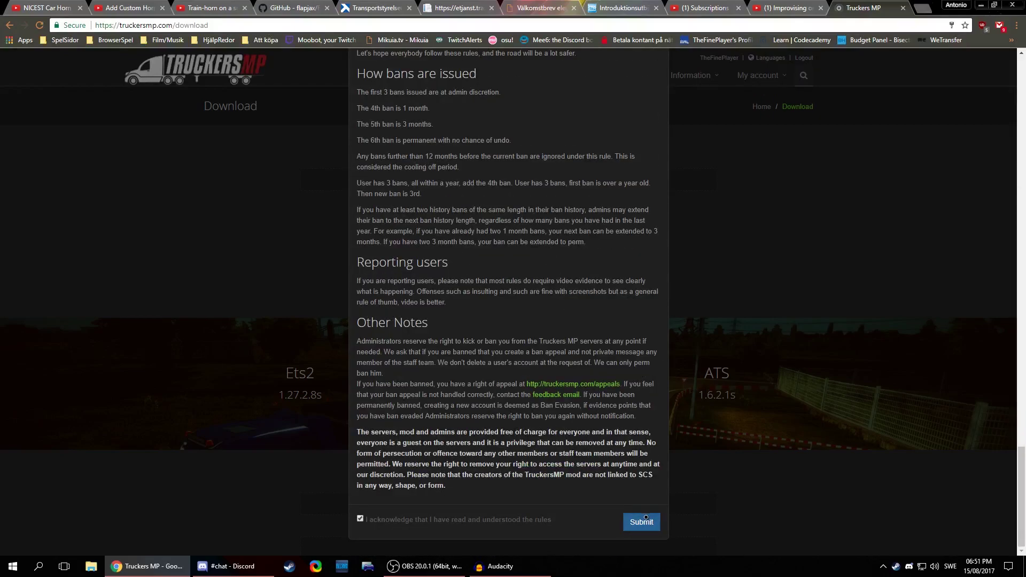
{"action": "left_click", "coordinate": [641, 522]}
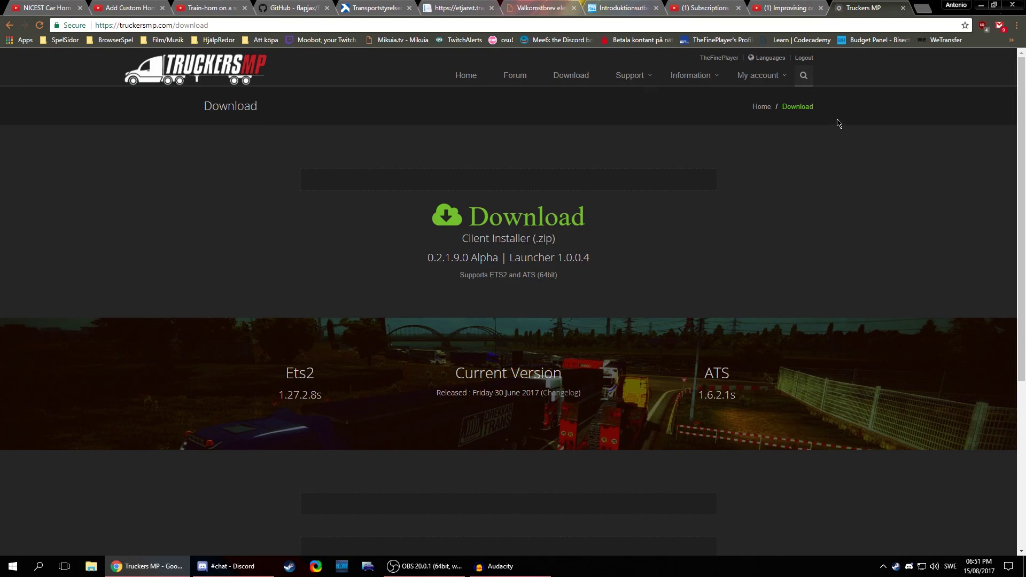
Save launcher_1004.zip to the desktop, then close the TruckersMP tab and minimise Chrome
{"action": "left_click", "coordinate": [483, 224]}
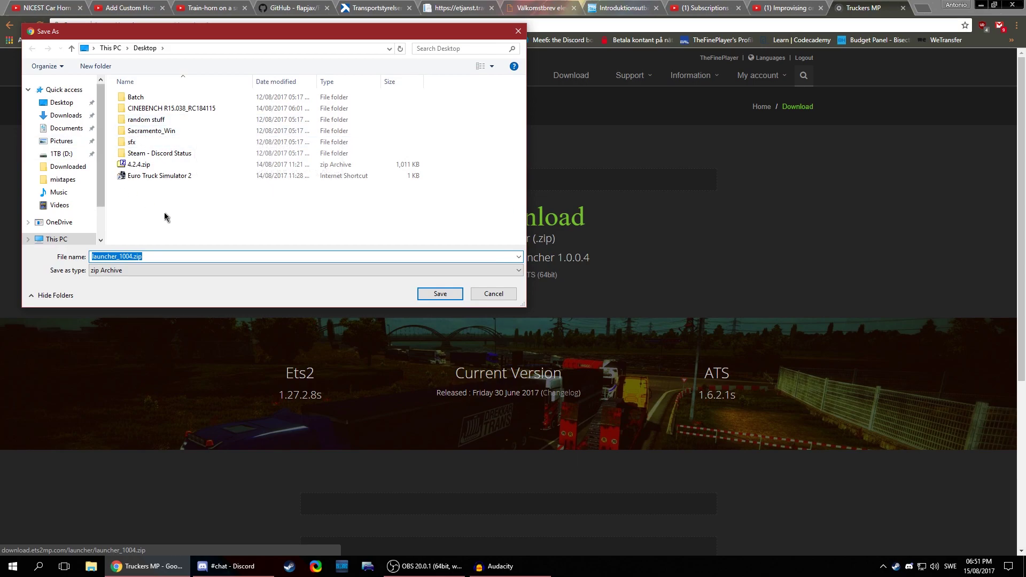
{"action": "left_click", "coordinate": [435, 294]}
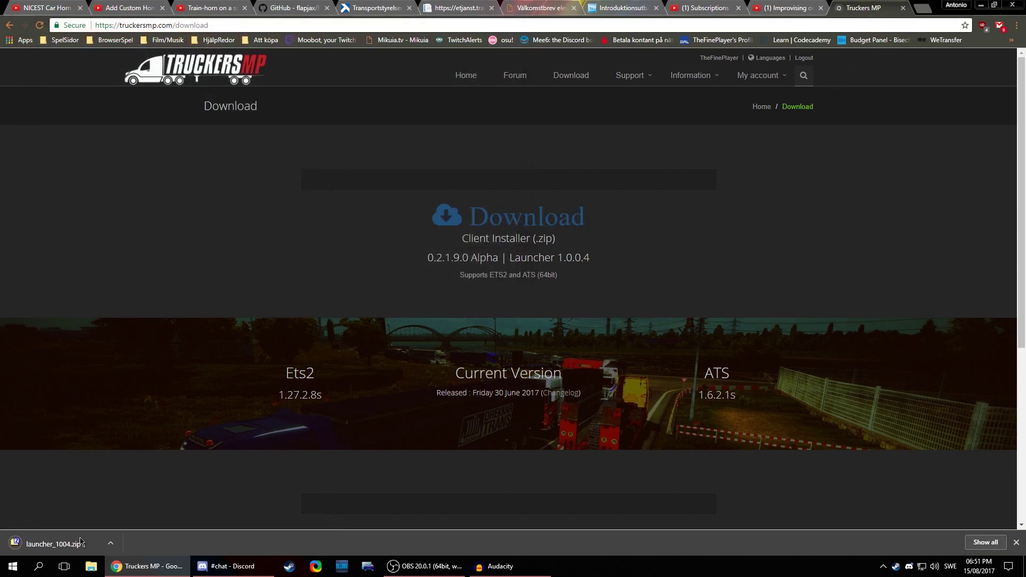
{"action": "left_click", "coordinate": [903, 7]}
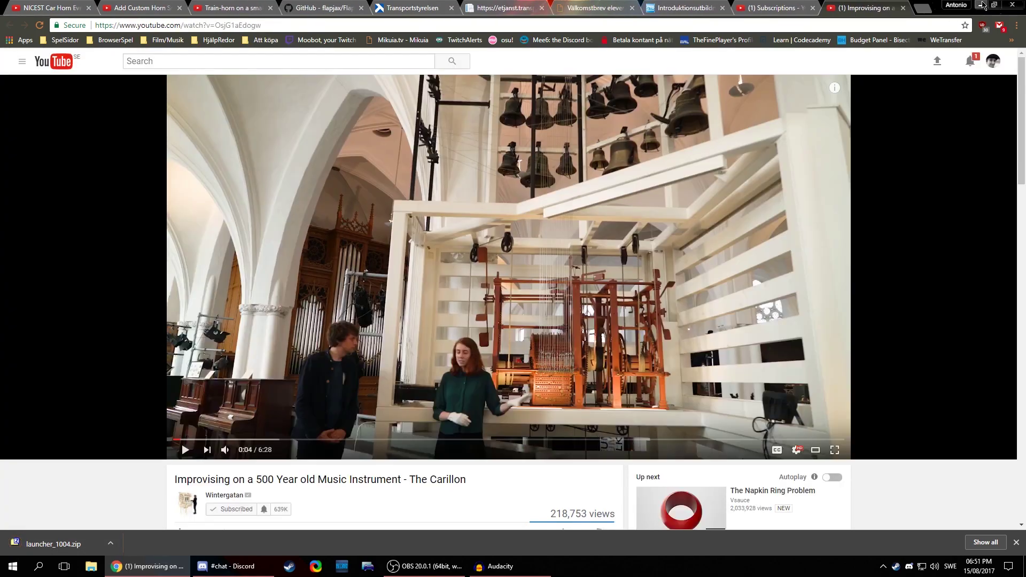
{"action": "left_click", "coordinate": [981, 4]}
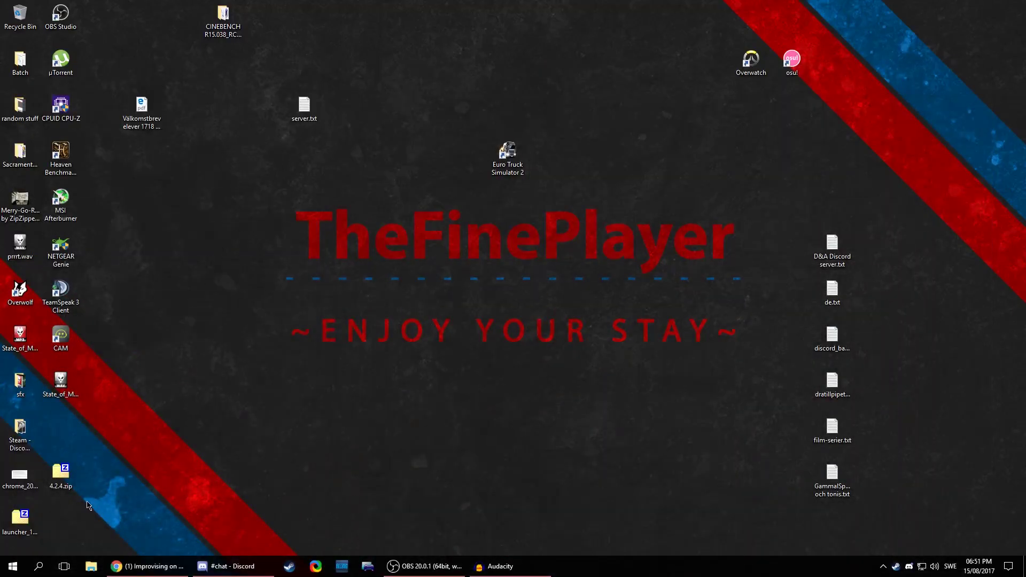
Extract Install TruckersMP.exe from launcher_1004.zip onto the desktop with 7-Zip
{"action": "left_click_drag", "start_coordinate": [22, 521], "coordinate": [346, 199]}
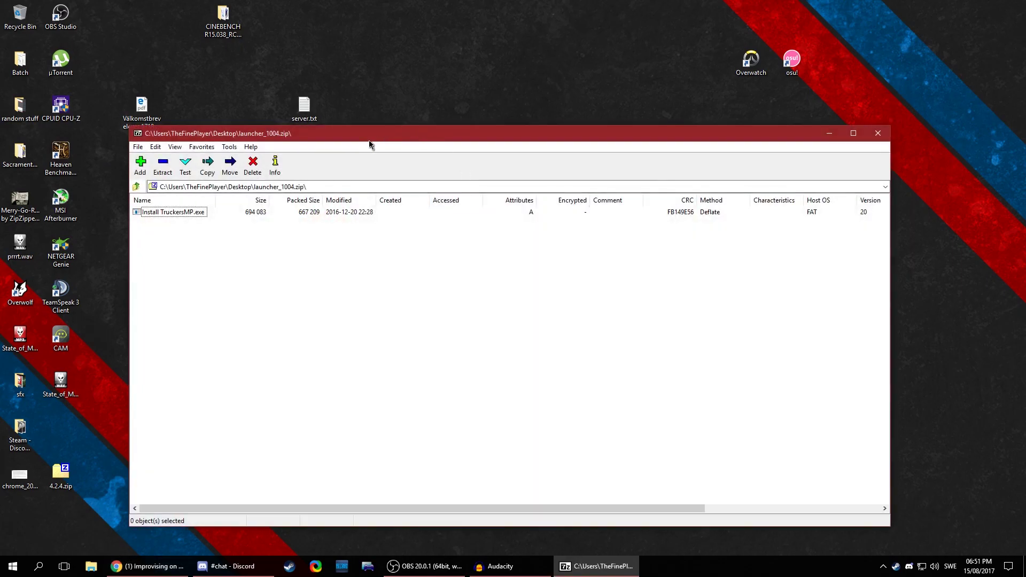
{"action": "left_click_drag", "start_coordinate": [377, 134], "coordinate": [724, 121]}
{"action": "left_click", "coordinate": [521, 199]}
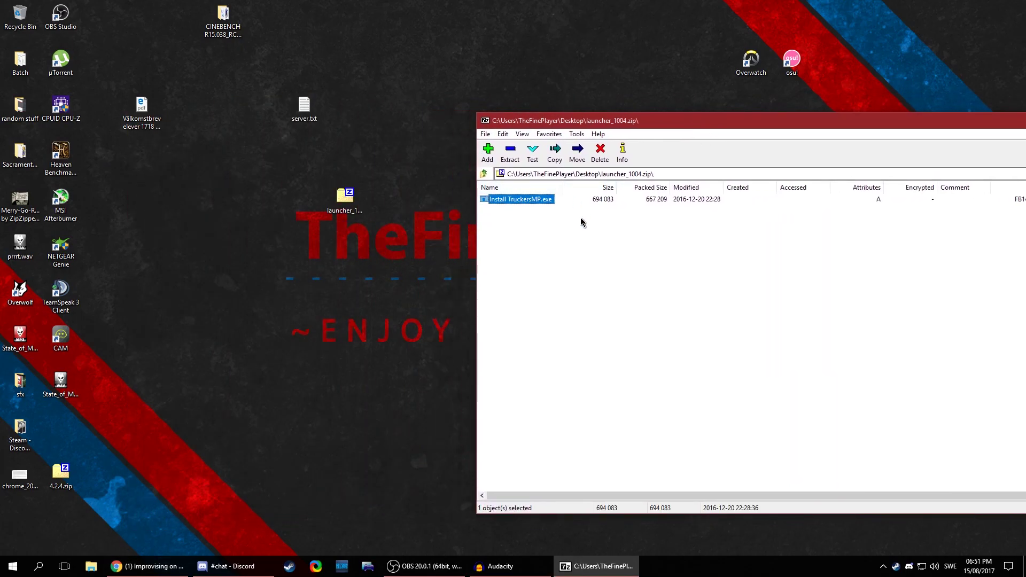
{"action": "left_click_drag", "start_coordinate": [399, 190], "coordinate": [400, 192]}
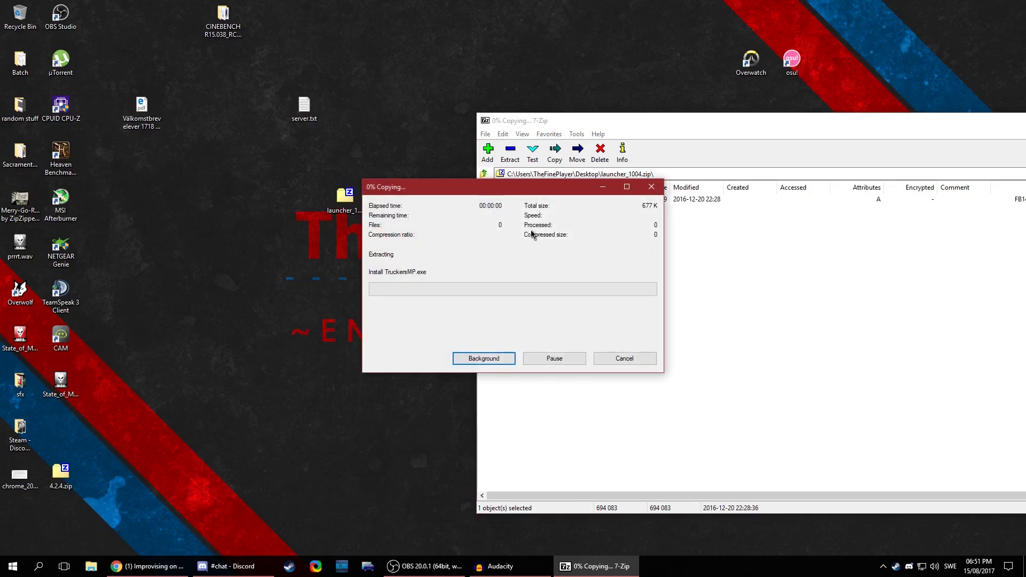
{"action": "left_click_drag", "start_coordinate": [551, 127], "coordinate": [241, 157]}
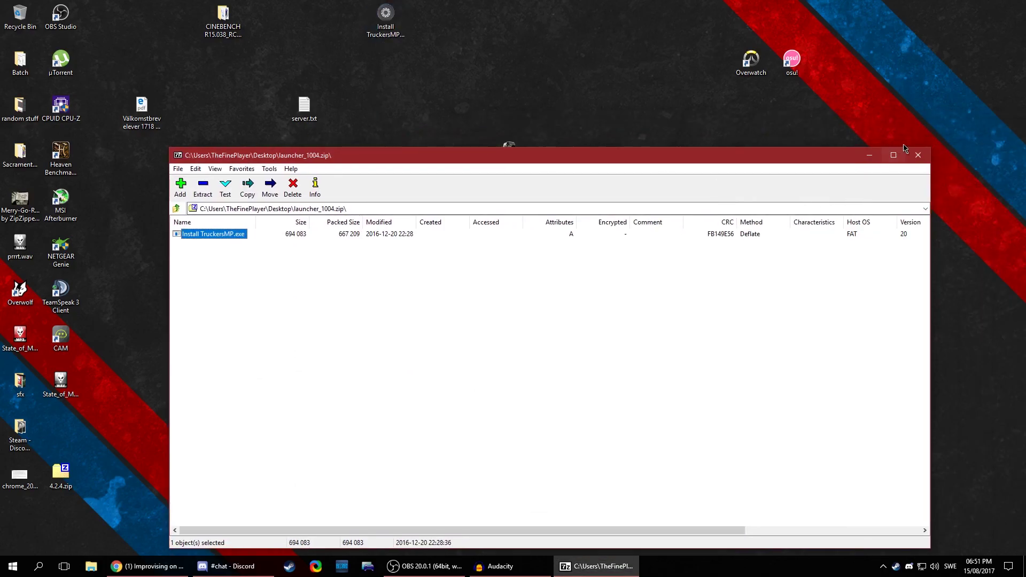
{"action": "left_click", "coordinate": [919, 150]}
{"action": "left_click_drag", "start_coordinate": [385, 15], "coordinate": [426, 246]}
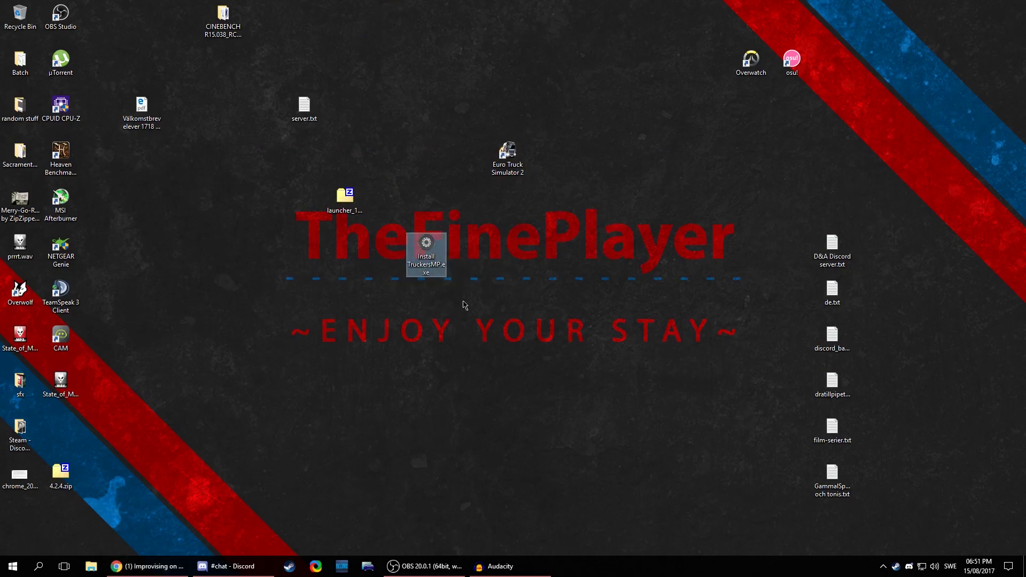
Run the installer, accept the licence, and keep C:\Program Files\TruckersMP Launcher with both components
{"action": "double_click", "coordinate": [425, 244]}
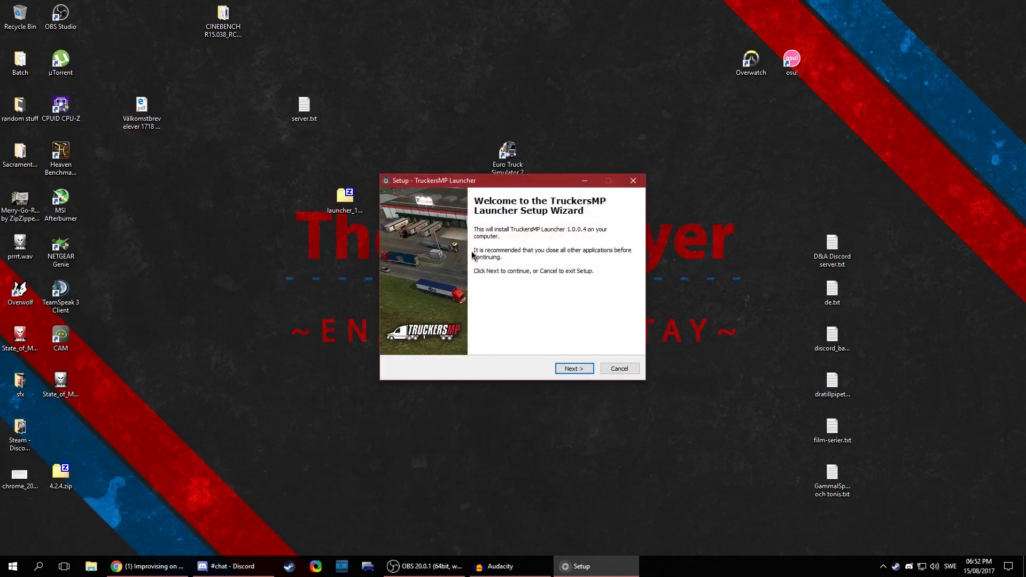
{"action": "left_click_drag", "start_coordinate": [488, 185], "coordinate": [447, 188]}
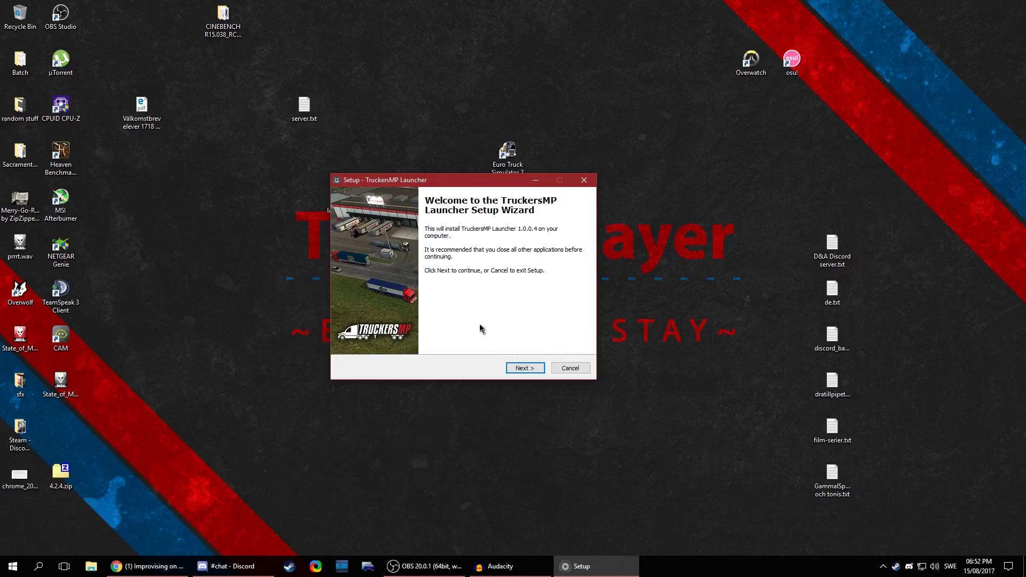
{"action": "left_click", "coordinate": [522, 369]}
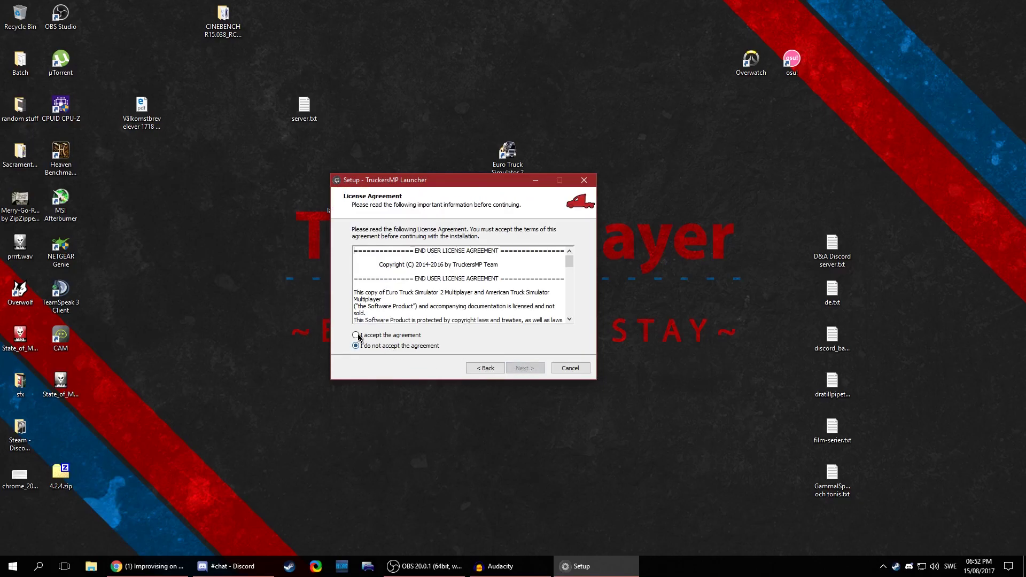
{"action": "left_click", "coordinate": [357, 335]}
{"action": "left_click", "coordinate": [523, 369]}
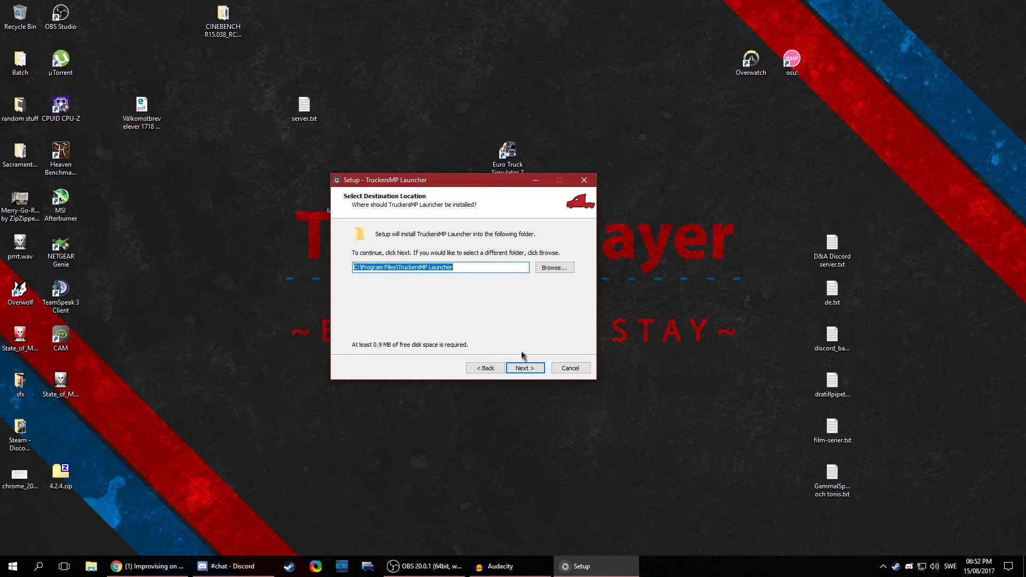
{"action": "left_click", "coordinate": [524, 369]}
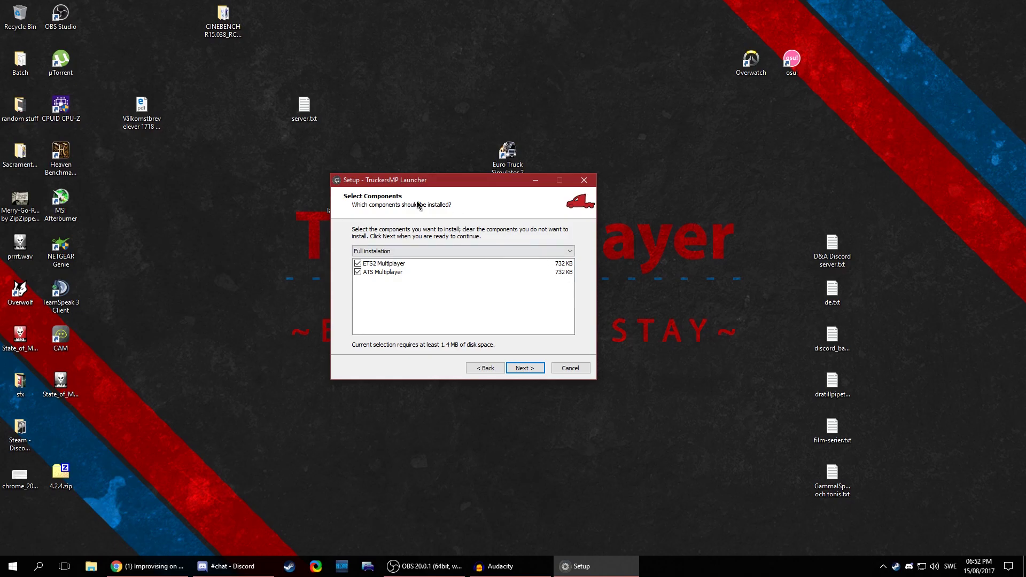
{"action": "left_click", "coordinate": [525, 369]}
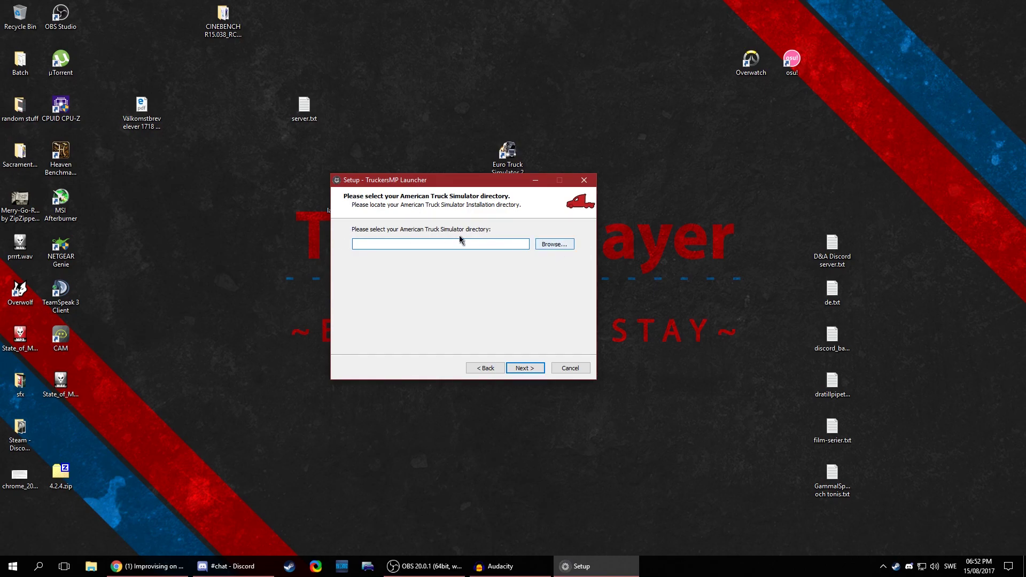
Browse to D:\SteamLibrary\steamapps\common\American Truck Simulator as the ATS directory
{"action": "left_click", "coordinate": [543, 243]}
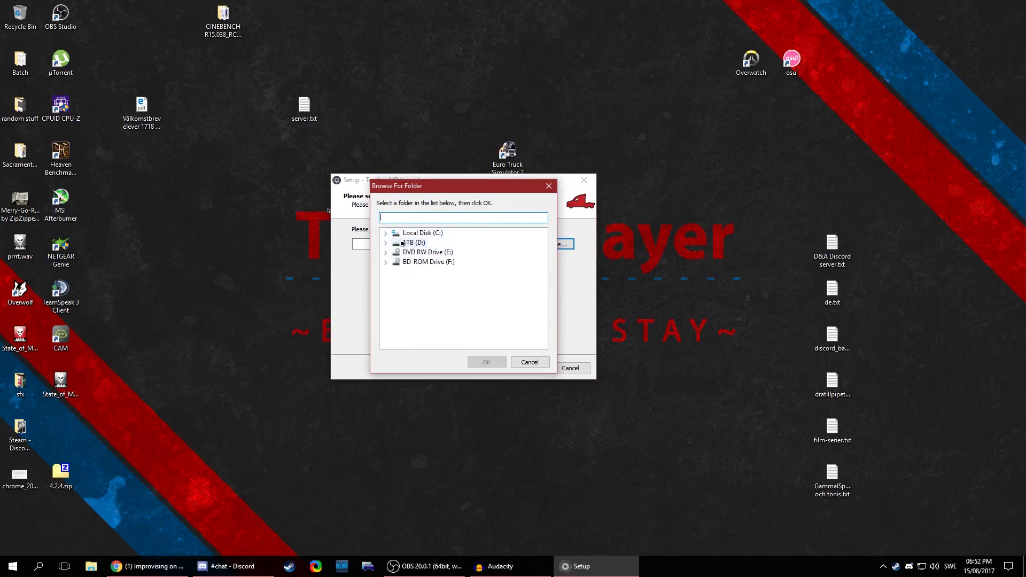
{"action": "double_click", "coordinate": [398, 243]}
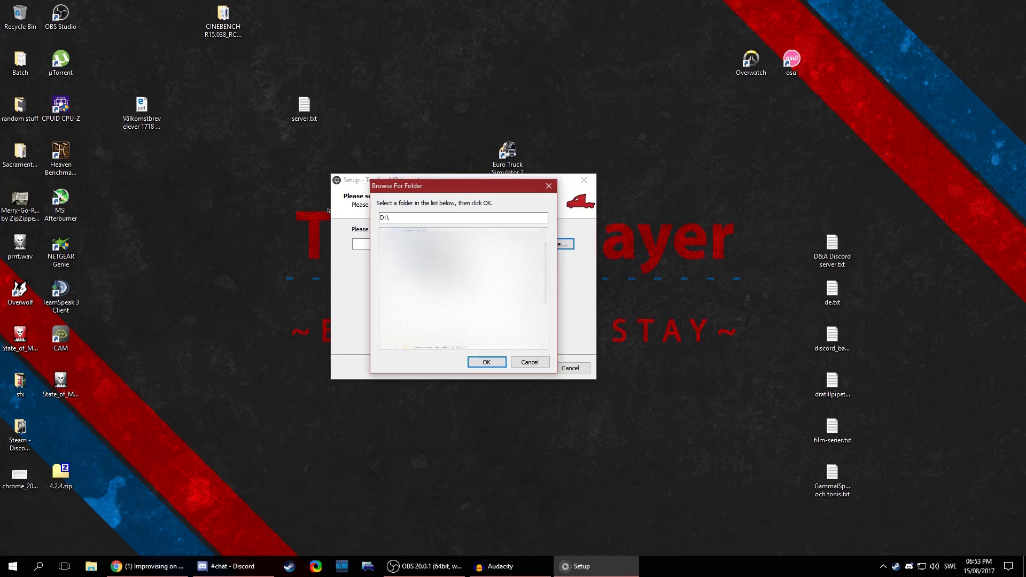
{"action": "scroll", "coordinate": [545, 272], "scroll_direction": "down", "scroll_amount": 3}
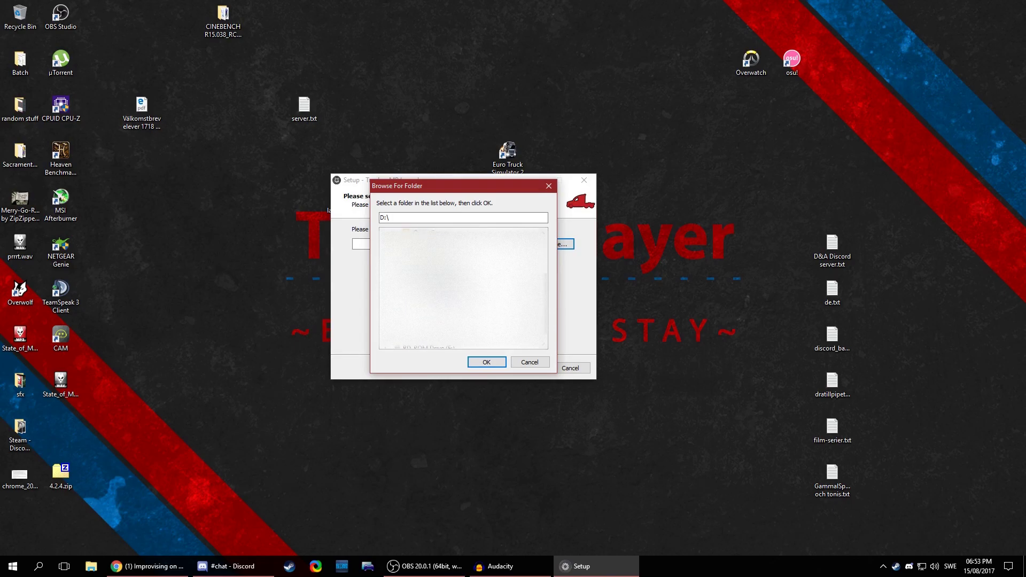
{"action": "left_click", "coordinate": [422, 281]}
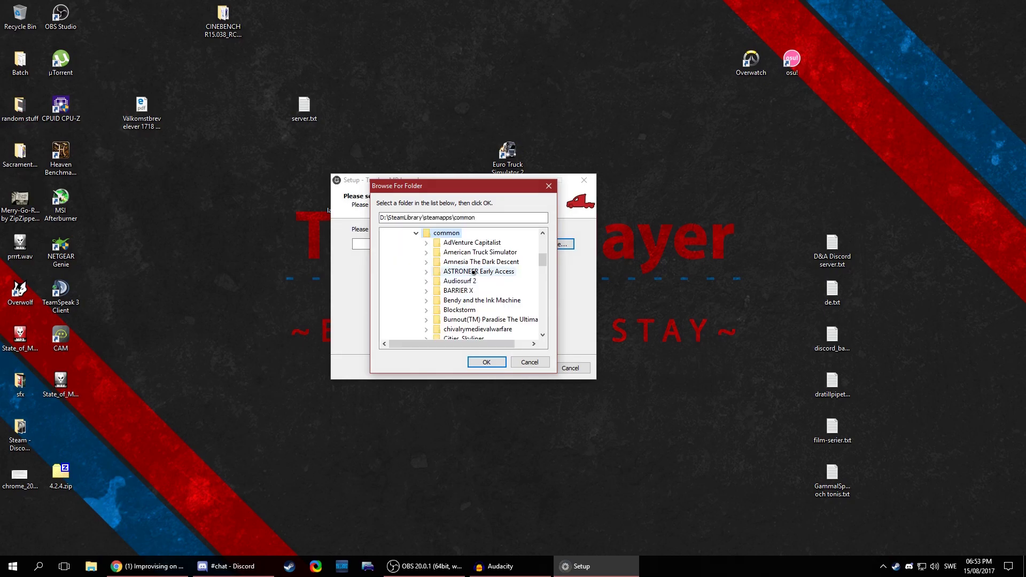
{"action": "left_click", "coordinate": [467, 252]}
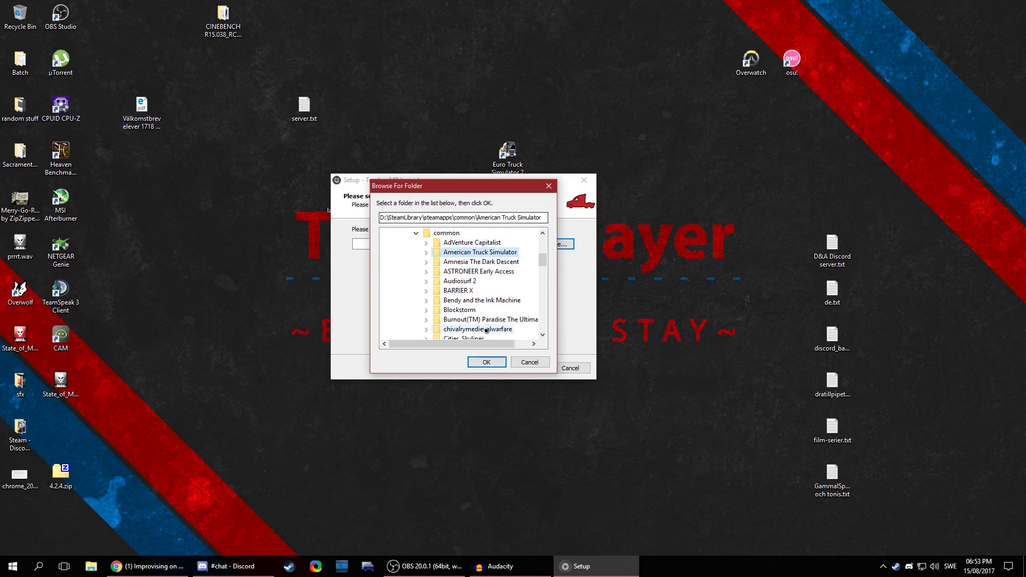
{"action": "left_click", "coordinate": [487, 361]}
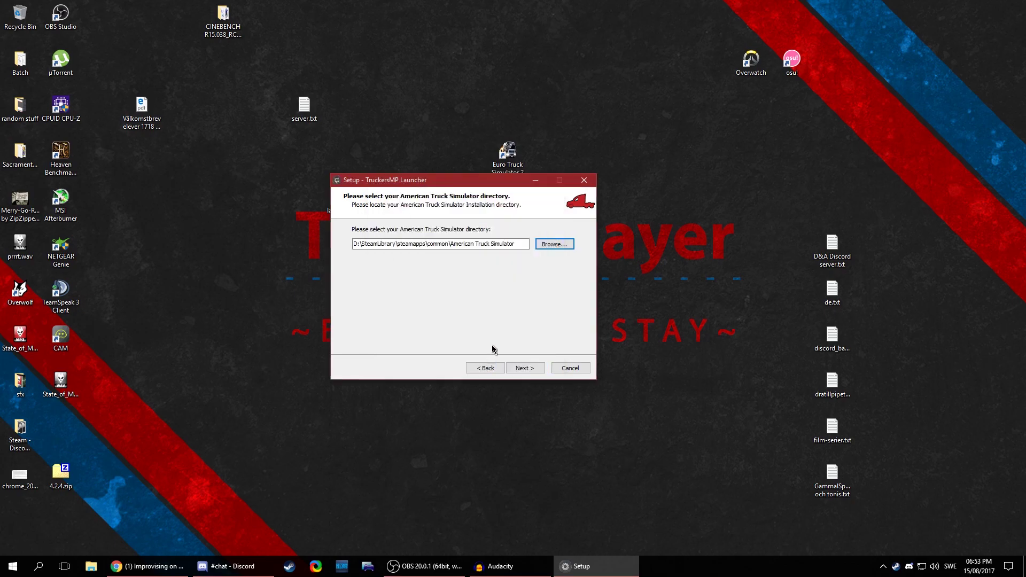
On the next page, browse to C:\Program Files (x86)\Steam\steamapps\common\Euro Truck Simulator 2
{"action": "left_click", "coordinate": [526, 368]}
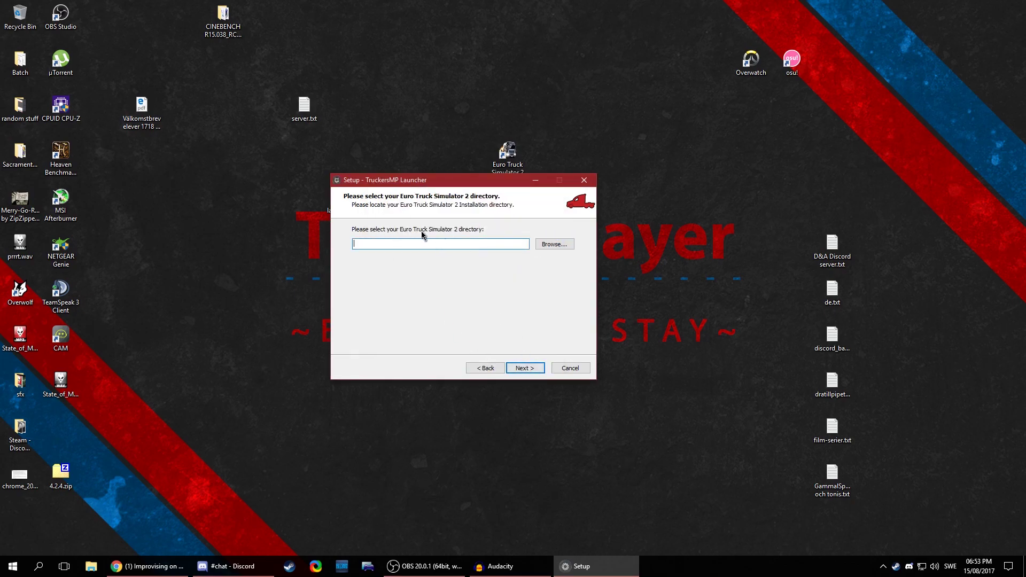
{"action": "left_click", "coordinate": [554, 244]}
{"action": "double_click", "coordinate": [393, 243]}
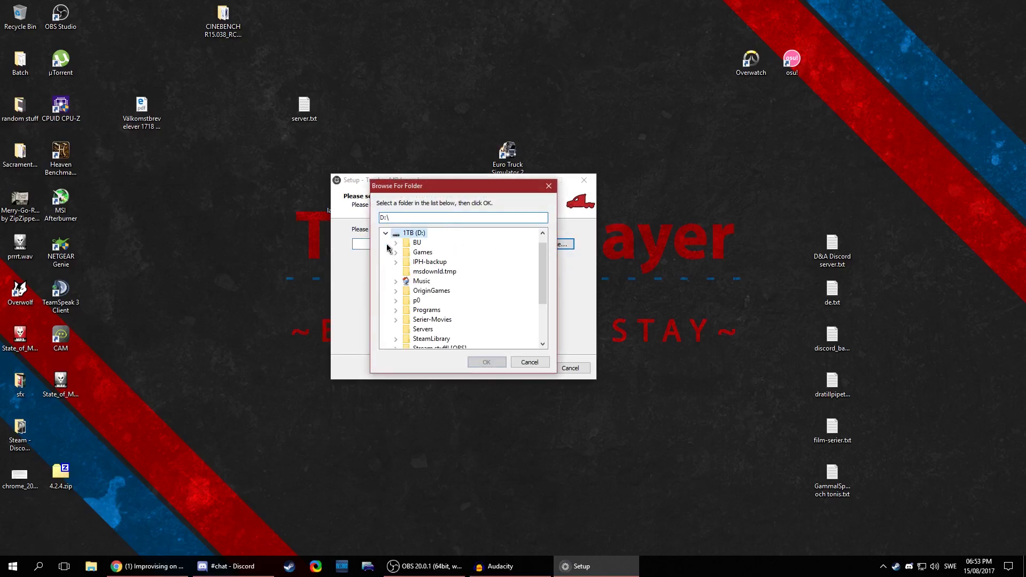
{"action": "scroll", "coordinate": [463, 288], "scroll_direction": "down", "scroll_amount": 3}
{"action": "scroll", "coordinate": [463, 288], "scroll_direction": "up", "scroll_amount": 2}
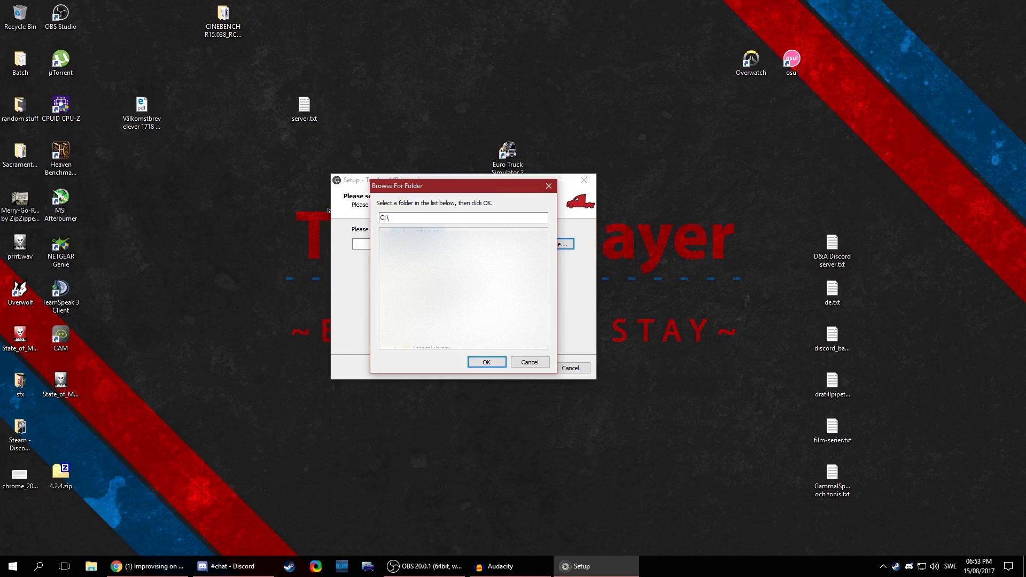
{"action": "double_click", "coordinate": [439, 269]}
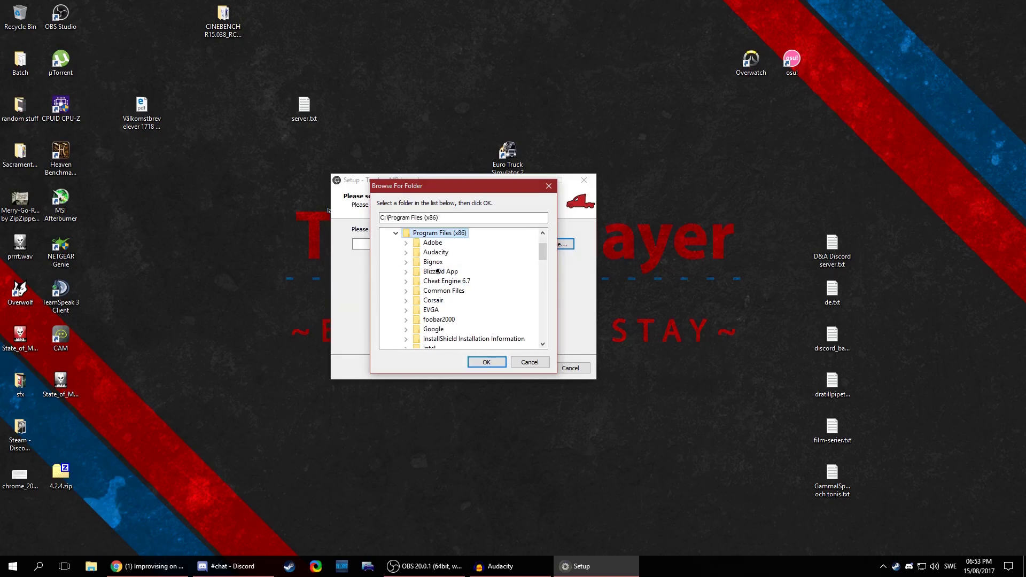
{"action": "scroll", "coordinate": [437, 278], "scroll_direction": "down", "scroll_amount": 5}
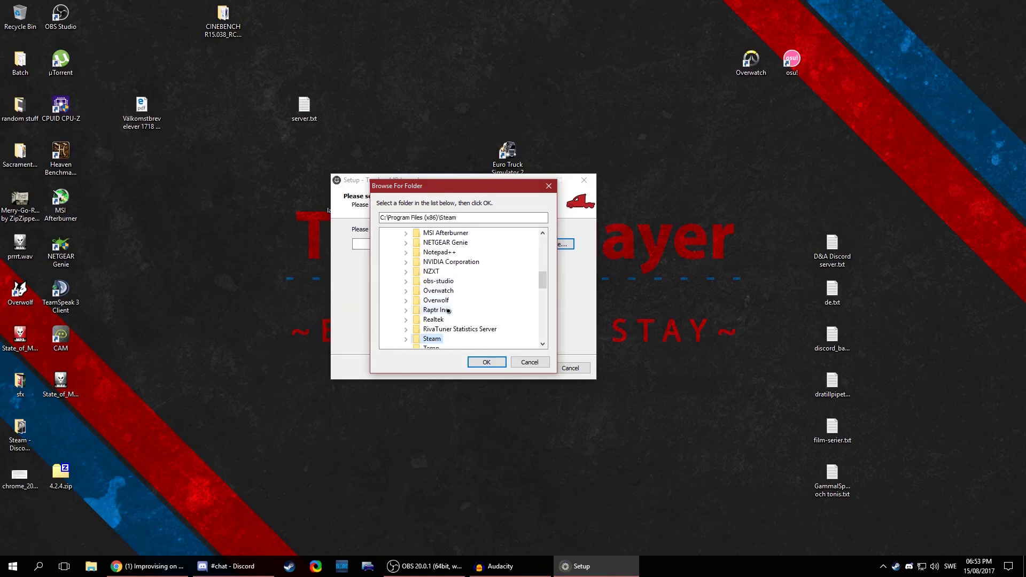
{"action": "double_click", "coordinate": [435, 339]}
{"action": "scroll", "coordinate": [454, 296], "scroll_direction": "down", "scroll_amount": 4}
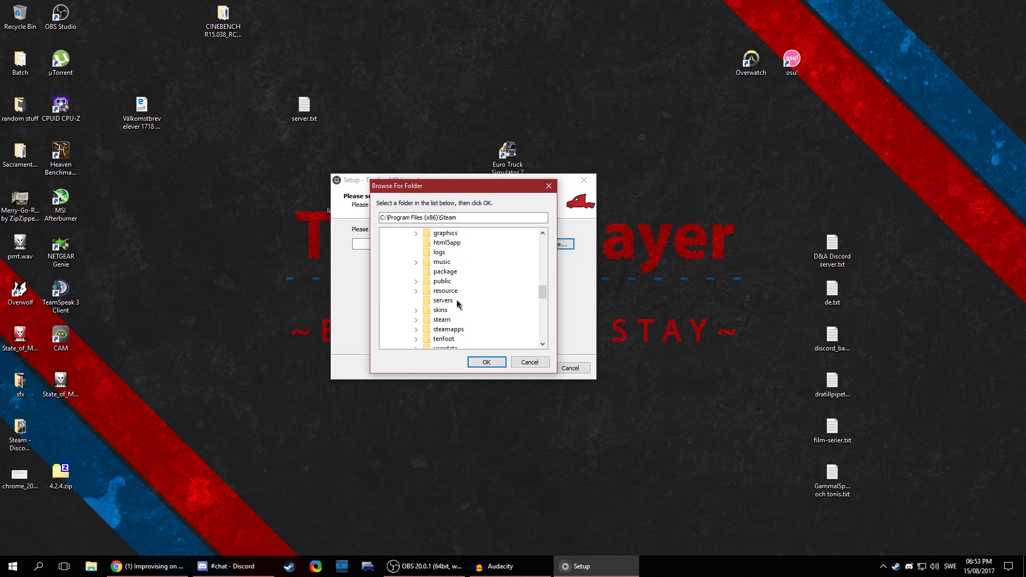
{"action": "double_click", "coordinate": [447, 299]}
{"action": "double_click", "coordinate": [448, 300]}
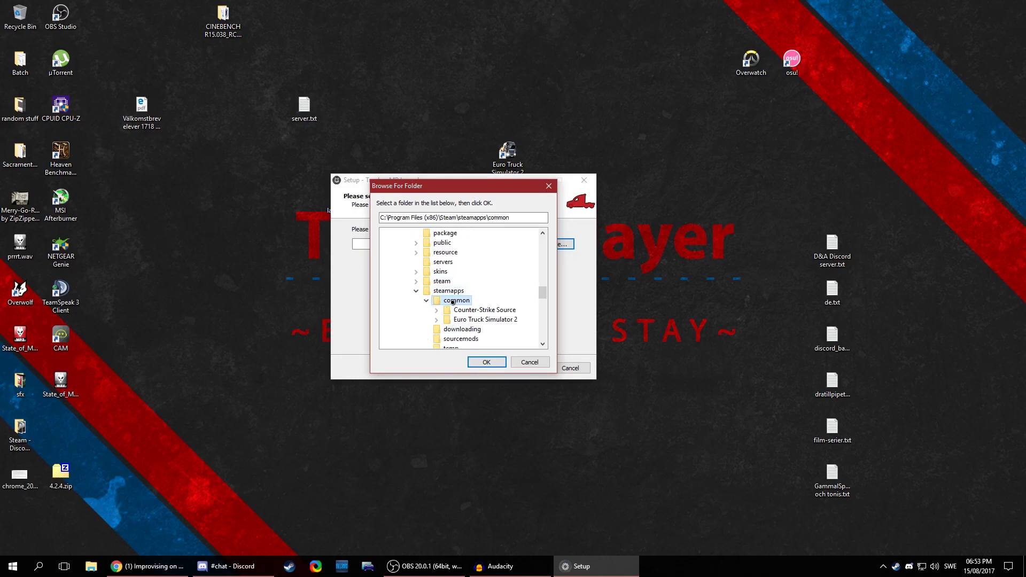
{"action": "scroll", "coordinate": [459, 293], "scroll_direction": "down", "scroll_amount": 1}
{"action": "left_click", "coordinate": [461, 291]}
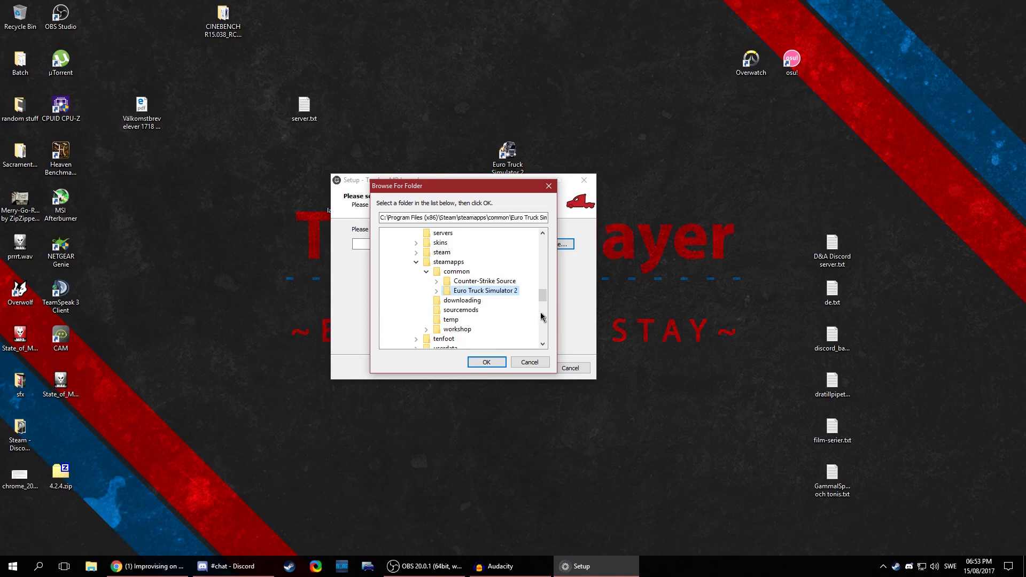
{"action": "left_click", "coordinate": [485, 362]}
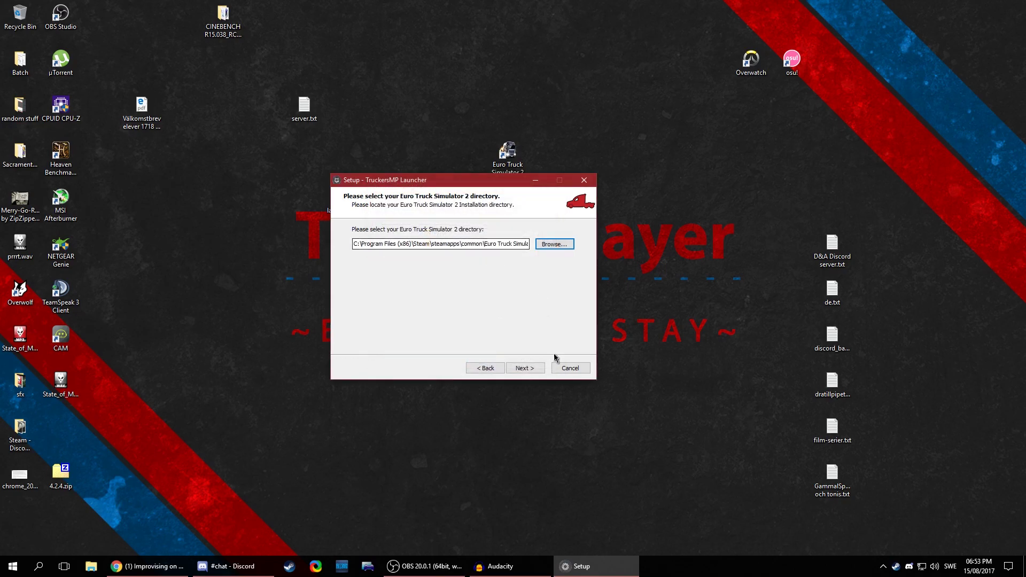
Keep the default Start Menu folder and desktop icon, install the launcher, and finish setup
{"action": "left_click", "coordinate": [524, 368]}
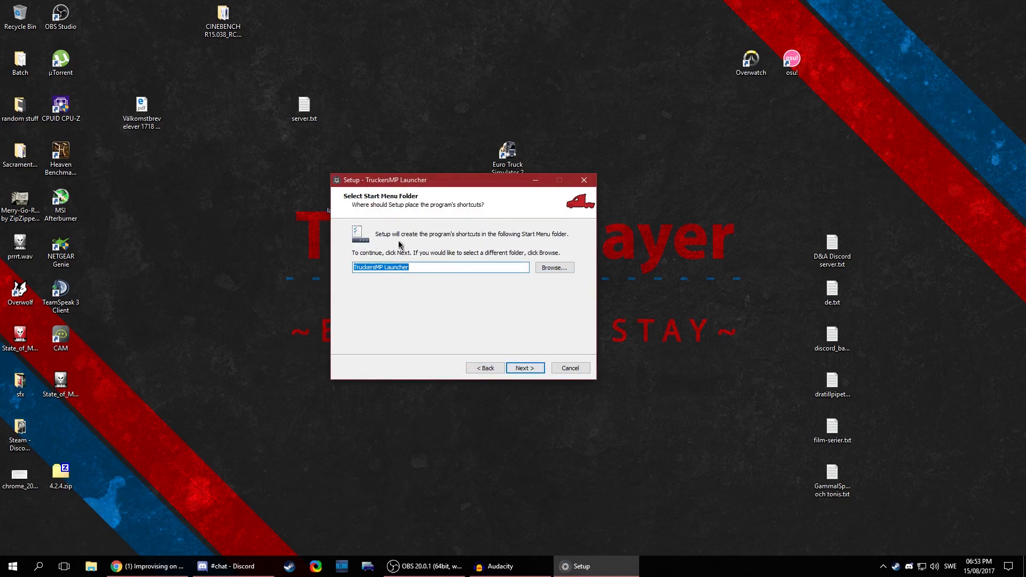
{"action": "left_click", "coordinate": [523, 368]}
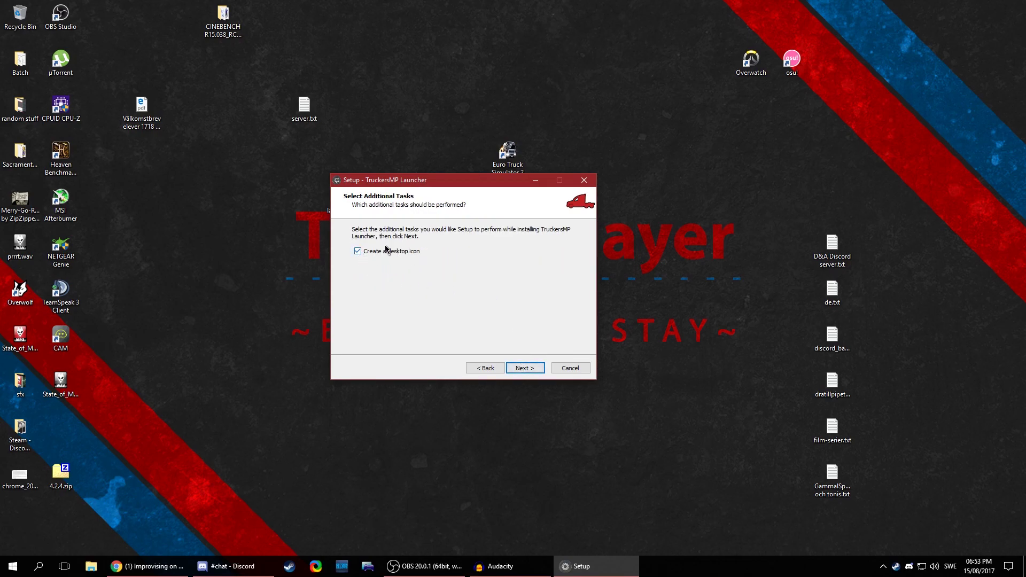
{"action": "left_click", "coordinate": [540, 371]}
{"action": "left_click", "coordinate": [537, 369]}
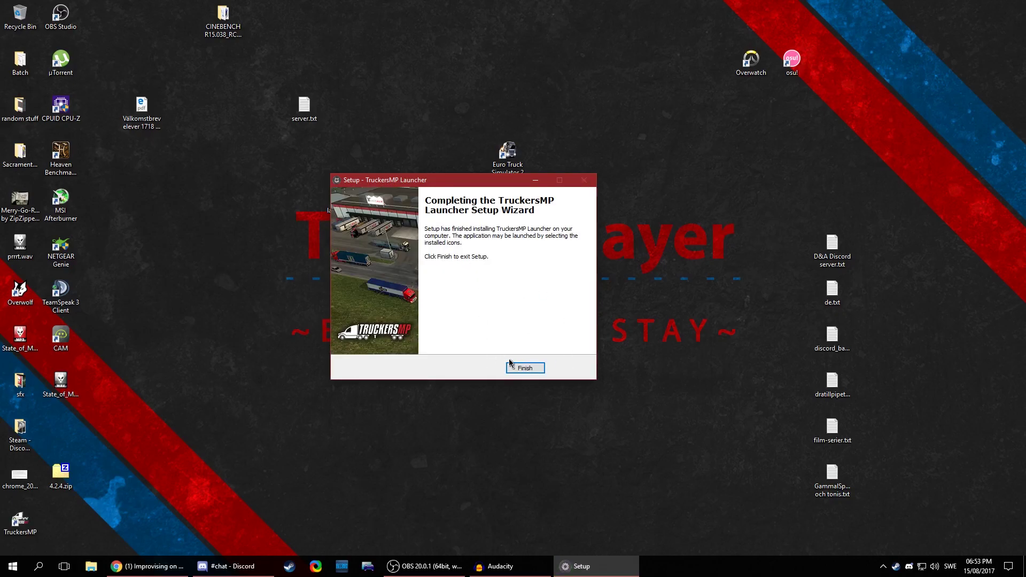
{"action": "left_click", "coordinate": [526, 370]}
Place the TruckersMP shortcut beside the Euro Truck Simulator 2 icon and select it to start
{"action": "left_click_drag", "start_coordinate": [38, 510], "coordinate": [556, 267]}
{"action": "left_click_drag", "start_coordinate": [497, 259], "coordinate": [498, 258]}
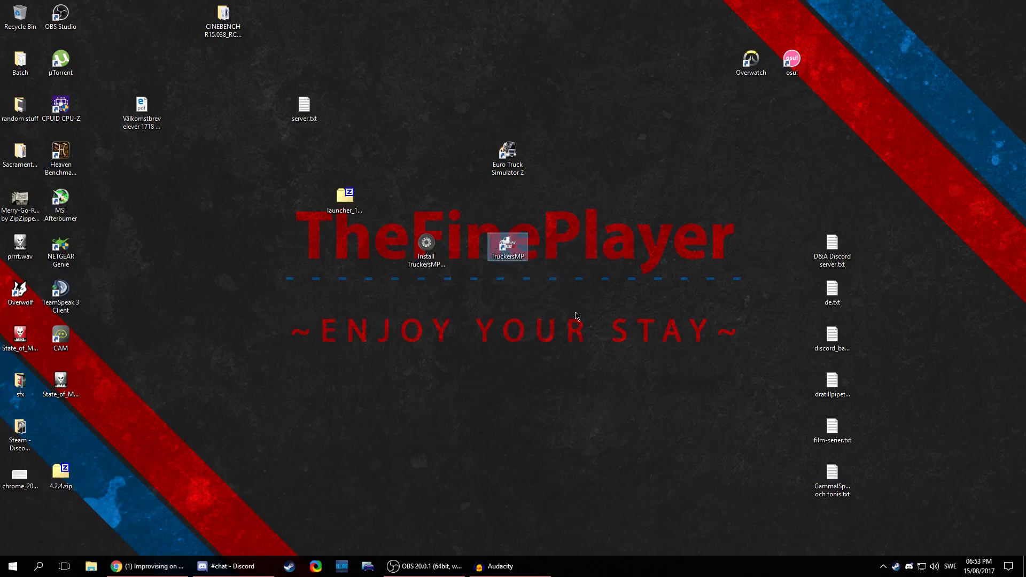
{"action": "left_click", "coordinate": [591, 311]}
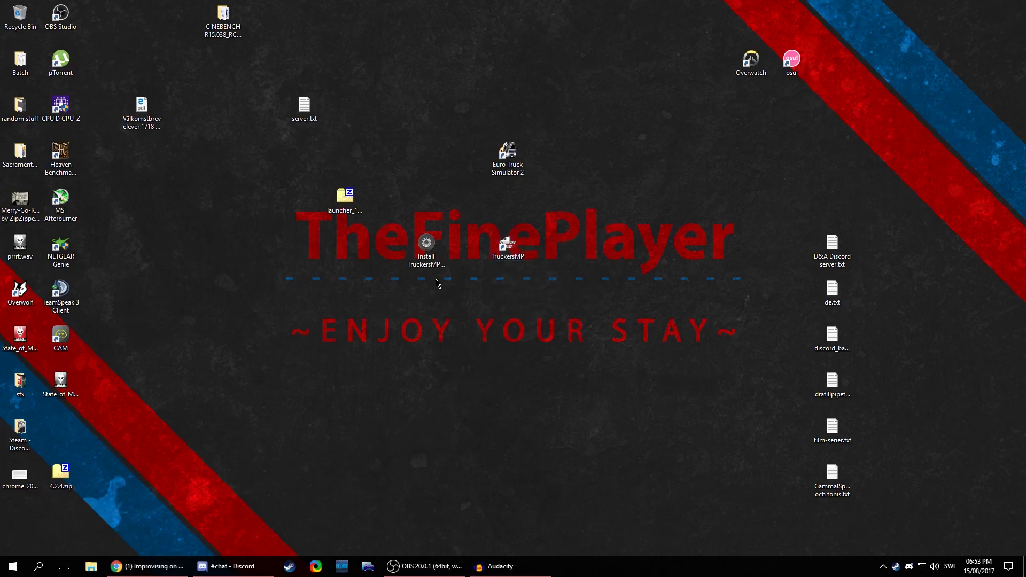
{"action": "left_click_drag", "start_coordinate": [455, 319], "coordinate": [314, 198]}
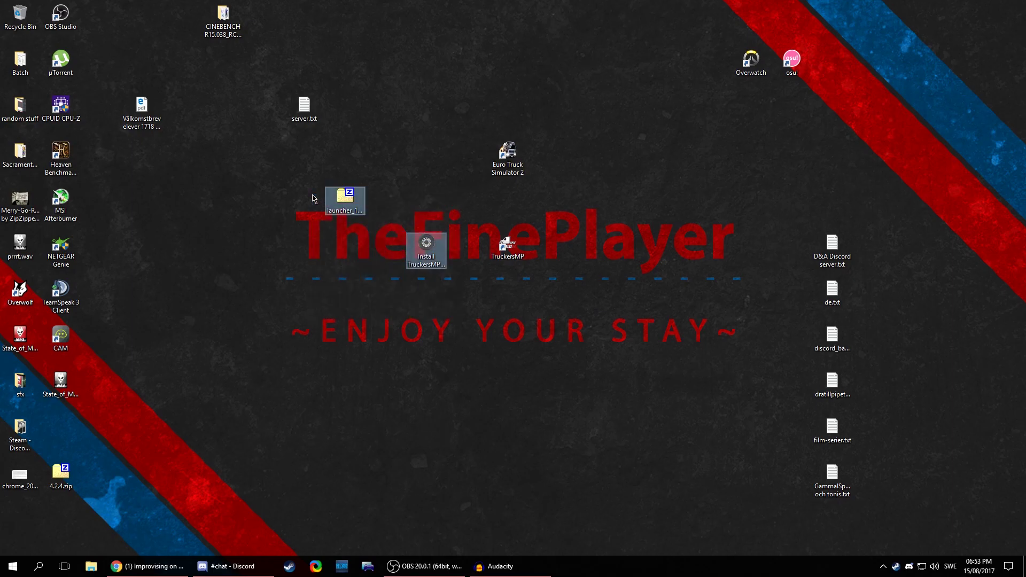
{"action": "left_click", "coordinate": [388, 211]}
{"action": "left_click_drag", "start_coordinate": [507, 245], "coordinate": [465, 160]}
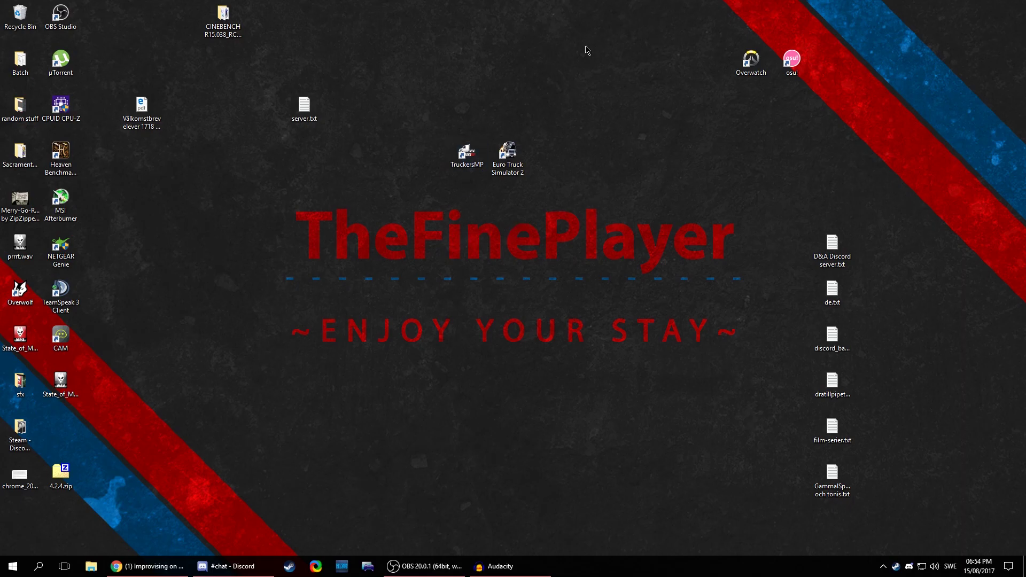
{"action": "left_click", "coordinate": [467, 155]}
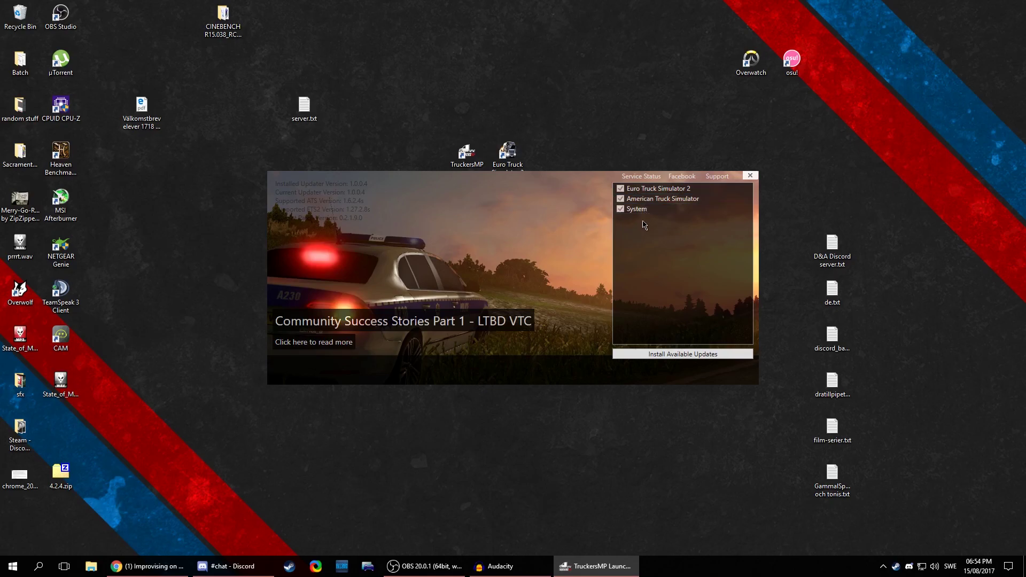
Install the available launcher updates, then launch Euro Truck Simulator 2 in multiplayer
{"action": "left_click", "coordinate": [661, 355]}
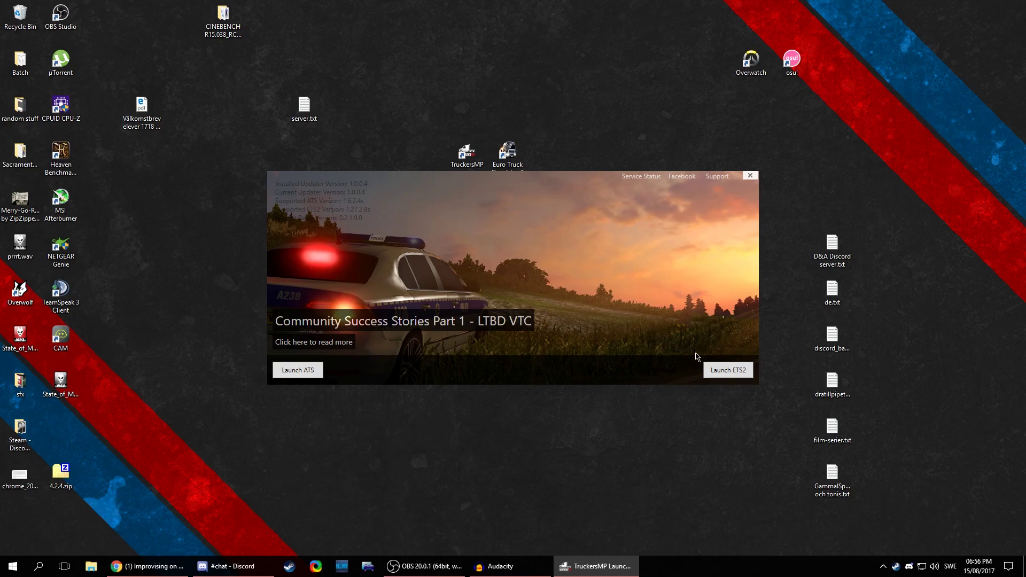
{"action": "left_click", "coordinate": [728, 370]}
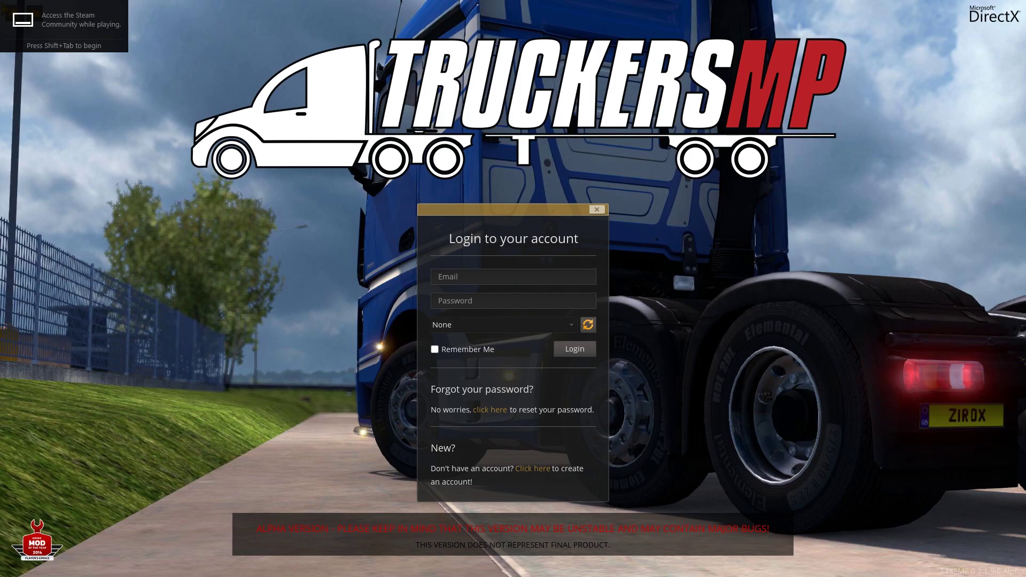
Enter the account e-mail and password, pick the Europe 2 server, and log in
{"action": "left_click", "coordinate": [498, 275]}
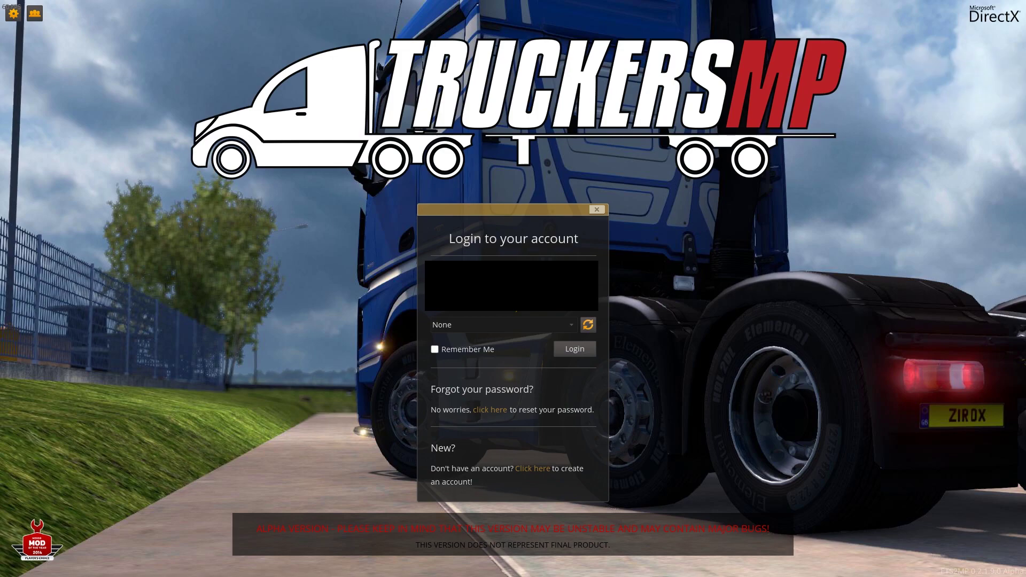
{"action": "left_click", "coordinate": [580, 354]}
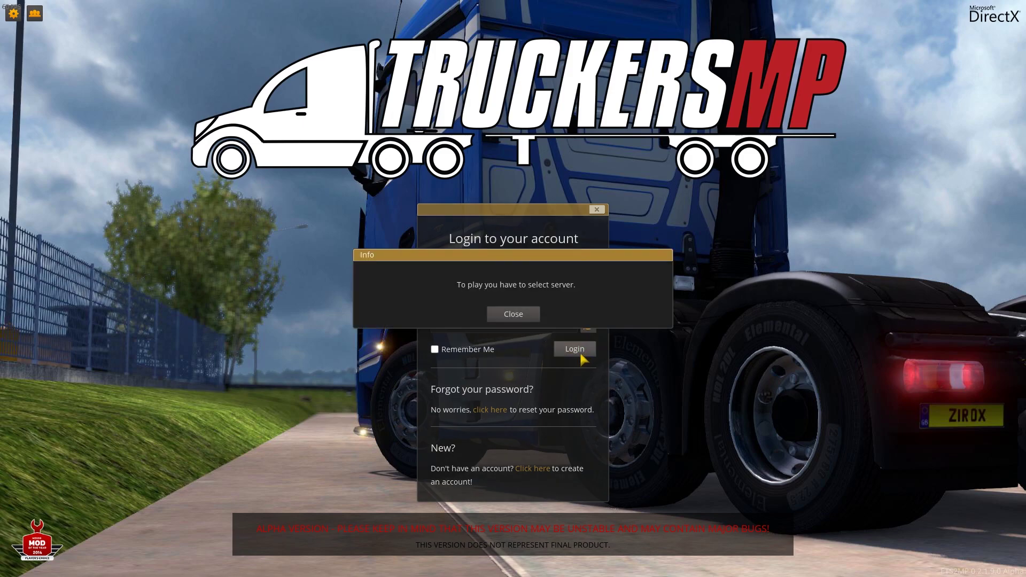
{"action": "left_click", "coordinate": [514, 314]}
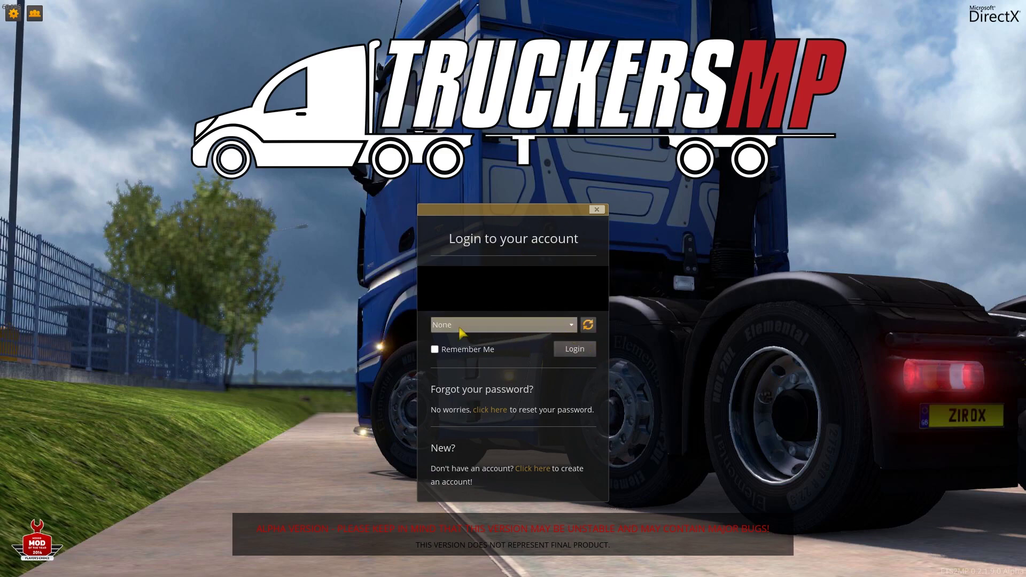
{"action": "left_click", "coordinate": [572, 326]}
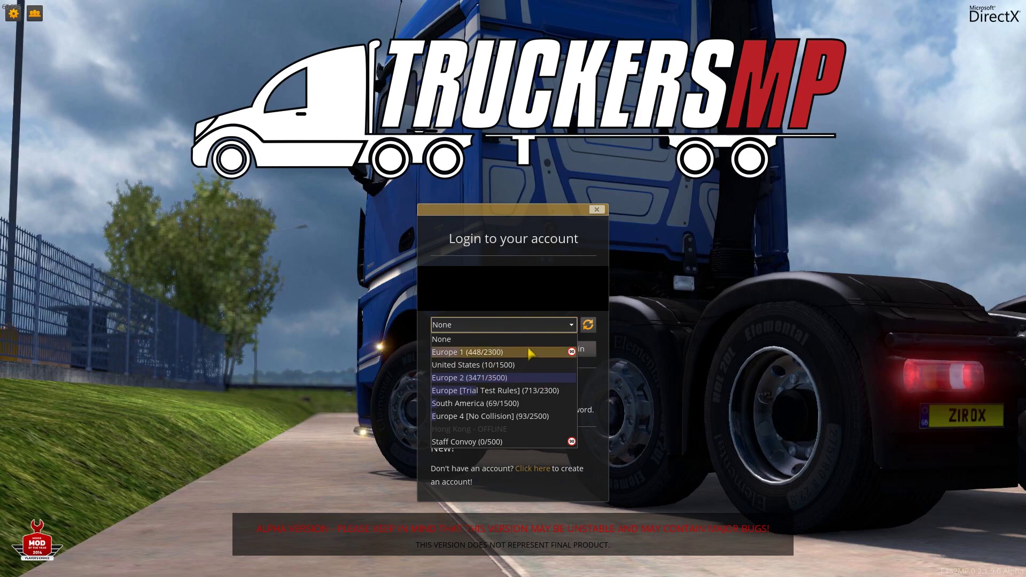
{"action": "left_click", "coordinate": [500, 377]}
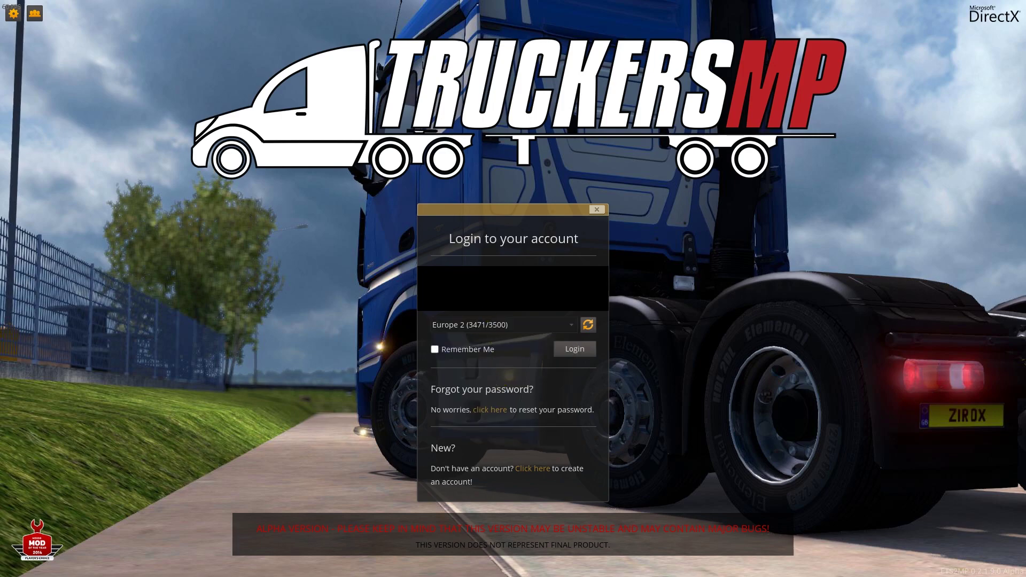
{"action": "left_click", "coordinate": [574, 349]}
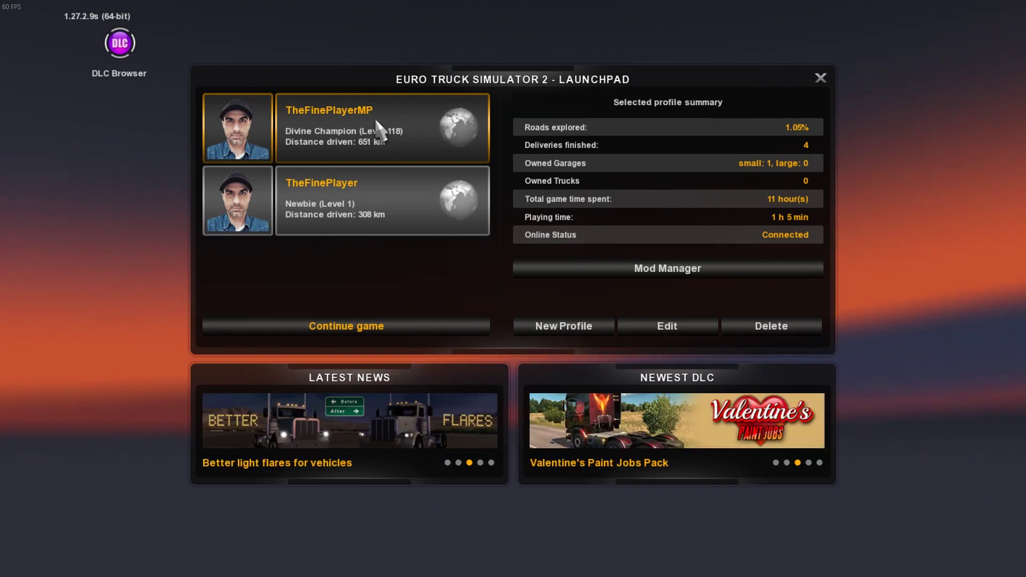
Load the Level 118 profile from the Launchpad to connect to Europe 2
{"action": "double_click", "coordinate": [404, 140]}
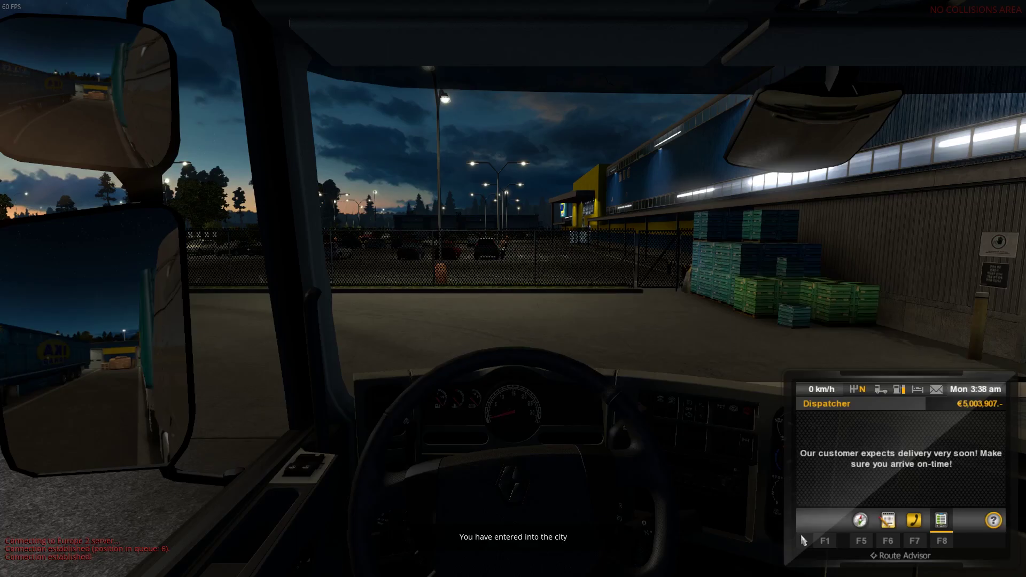
Show the nearby players list and switch the route advisor to navigation with F5
{"action": "key", "text": "Tab"}
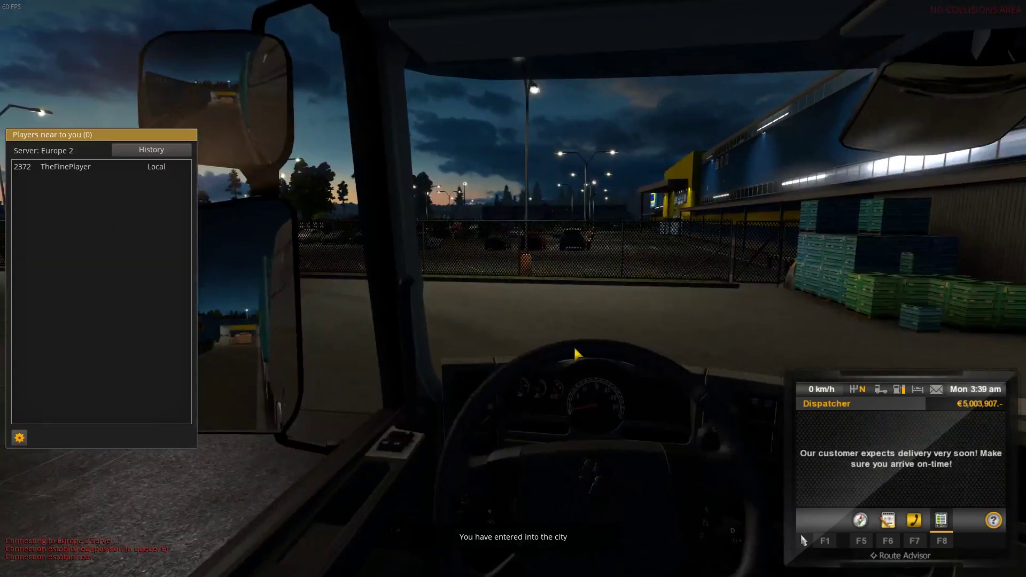
{"action": "key", "text": "F5"}
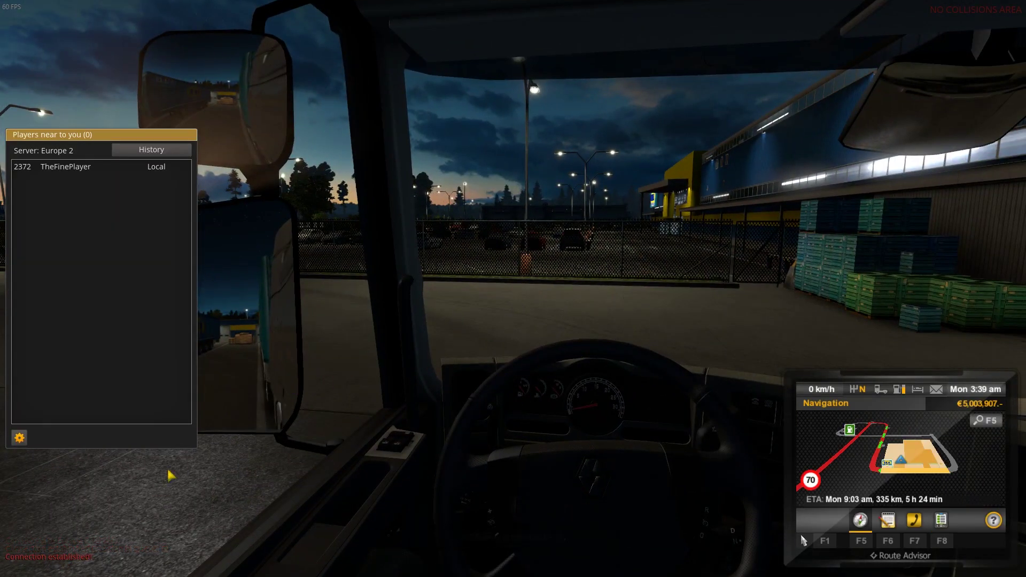
{"action": "key", "text": "Tab"}
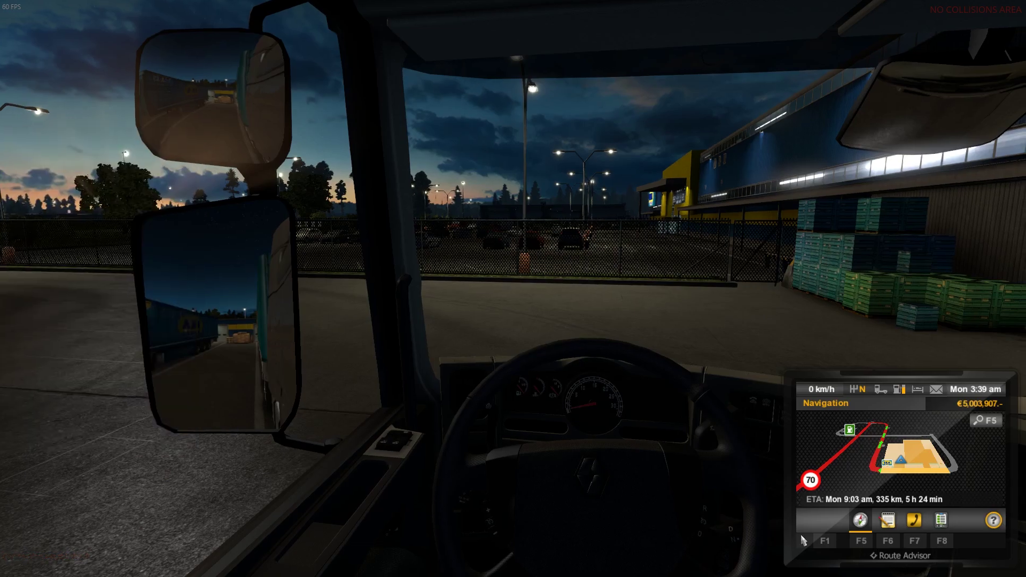
{"action": "key", "text": "Tab"}
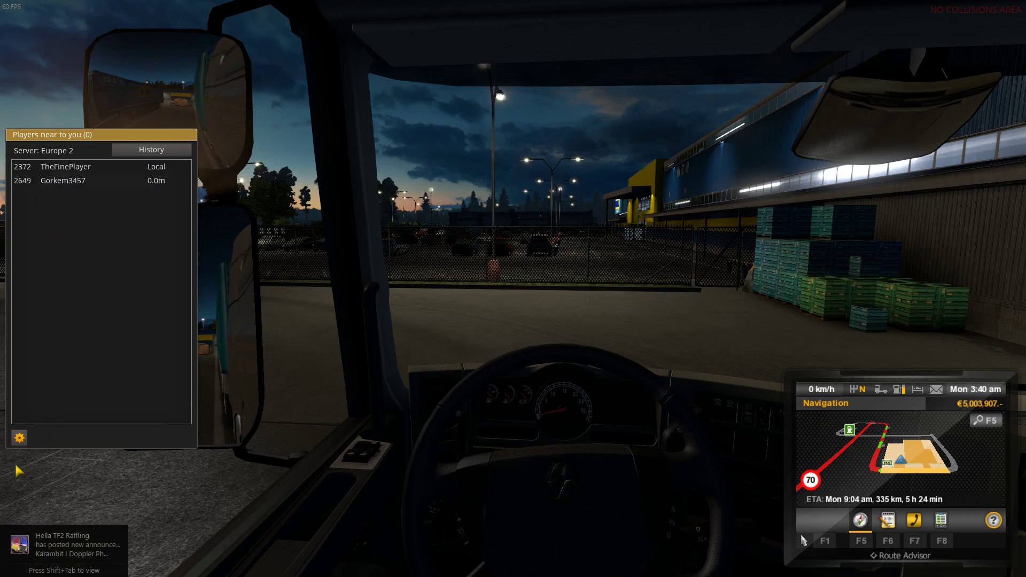
Open the TruckersMP multiplayer settings and look through the General options
{"action": "left_click", "coordinate": [19, 437]}
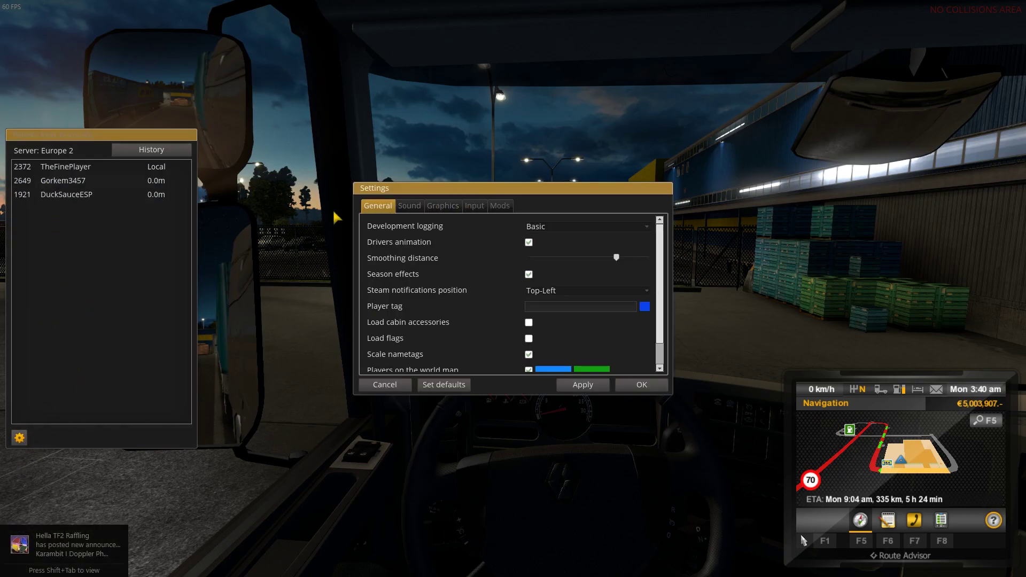
{"action": "scroll", "coordinate": [435, 284], "scroll_direction": "down", "scroll_amount": 1}
{"action": "scroll", "coordinate": [438, 272], "scroll_direction": "up", "scroll_amount": 2}
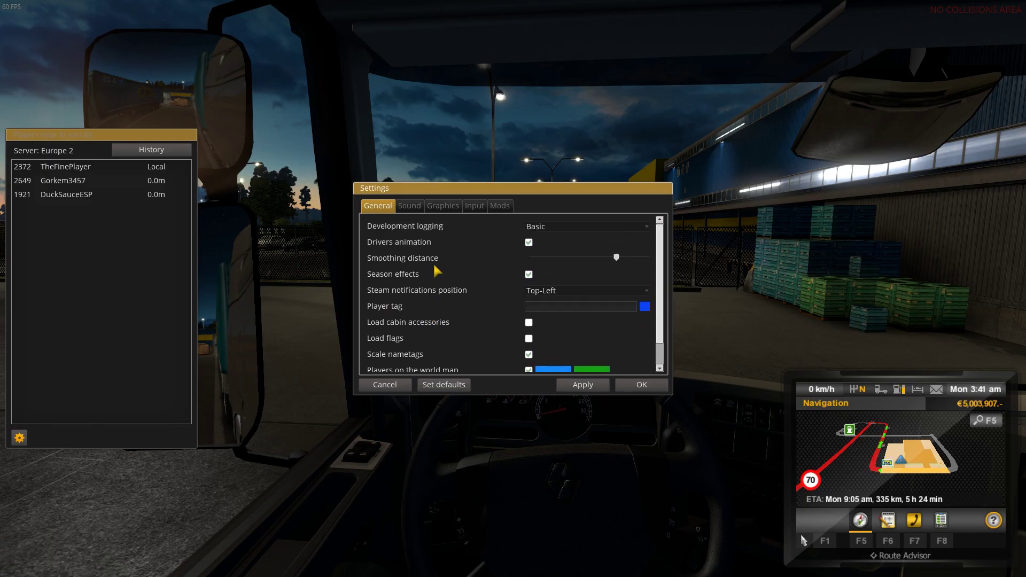
{"action": "scroll", "coordinate": [435, 262], "scroll_direction": "down", "scroll_amount": 2}
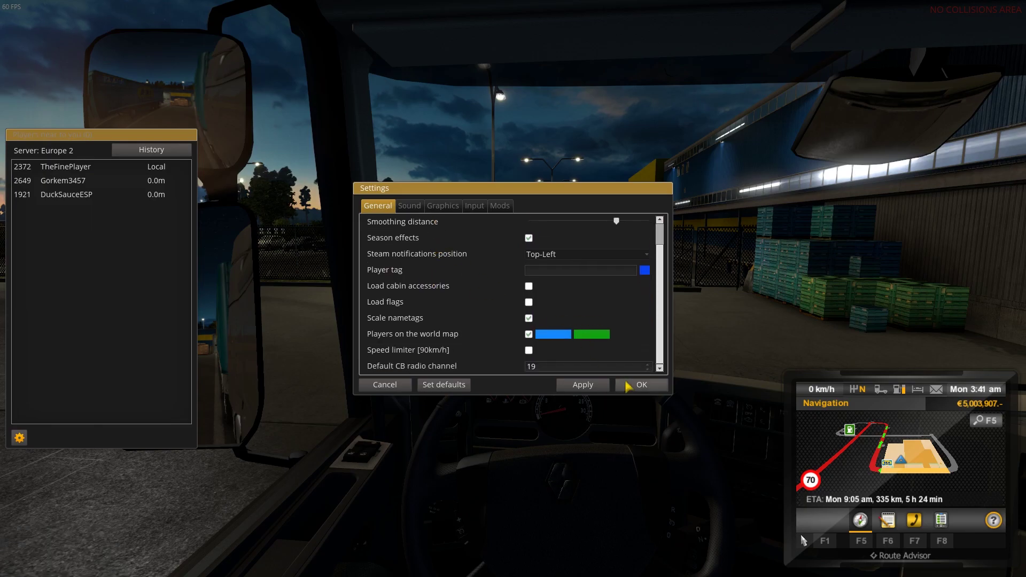